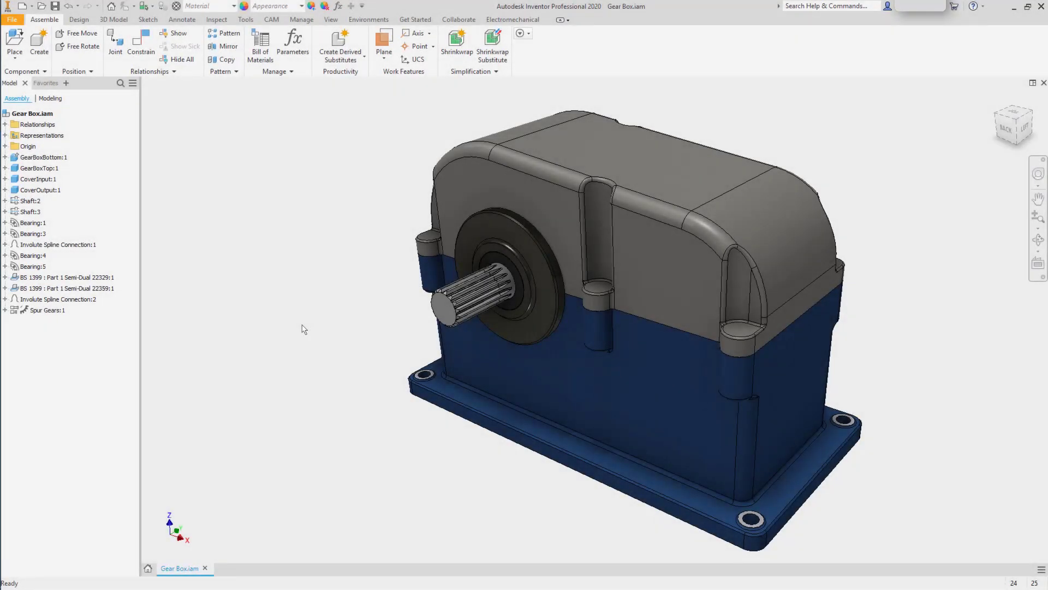
Start a Bolted Connection with concentric placement and the blind connection type.
{"action": "left_click", "coordinate": [80, 20]}
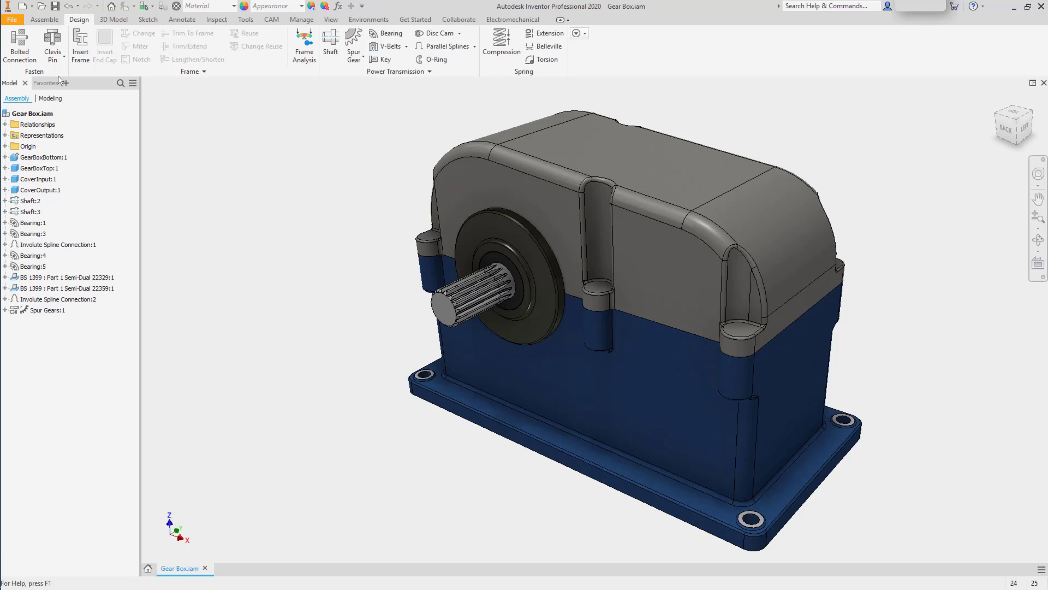
{"action": "left_click", "coordinate": [20, 46]}
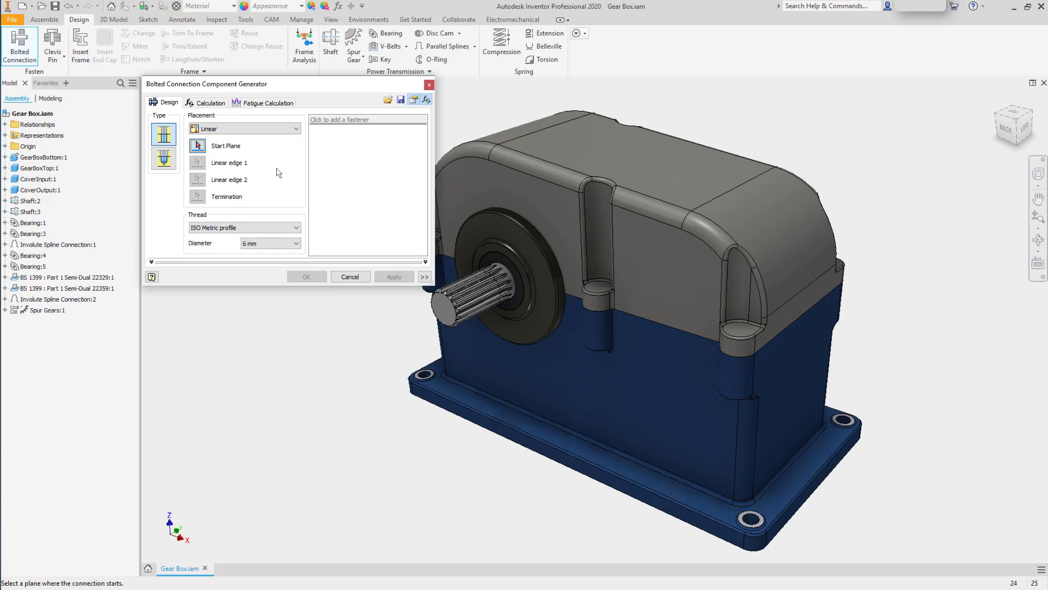
{"action": "left_click", "coordinate": [296, 130]}
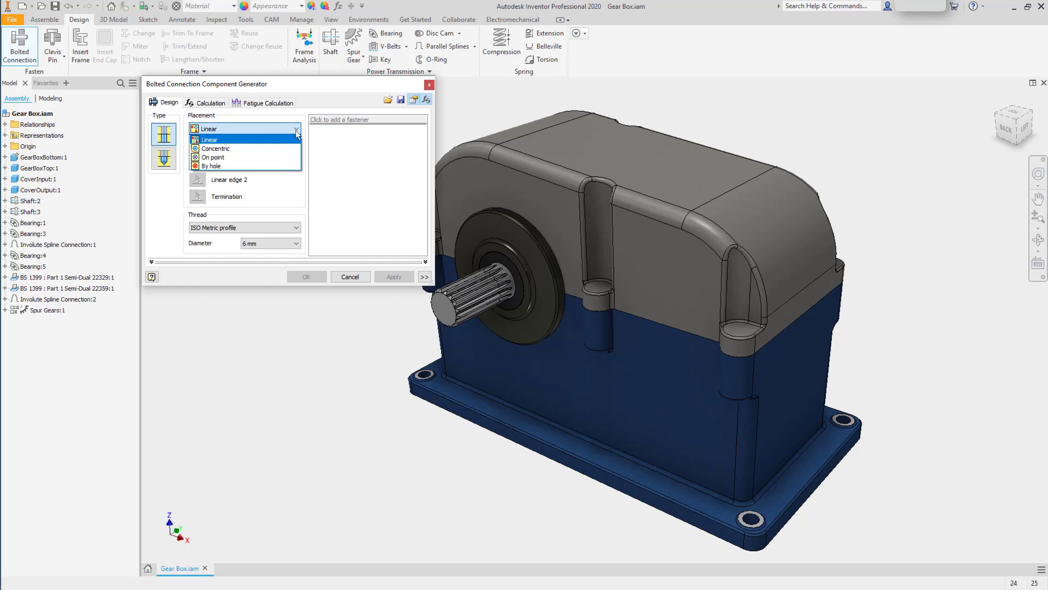
{"action": "left_click", "coordinate": [284, 150]}
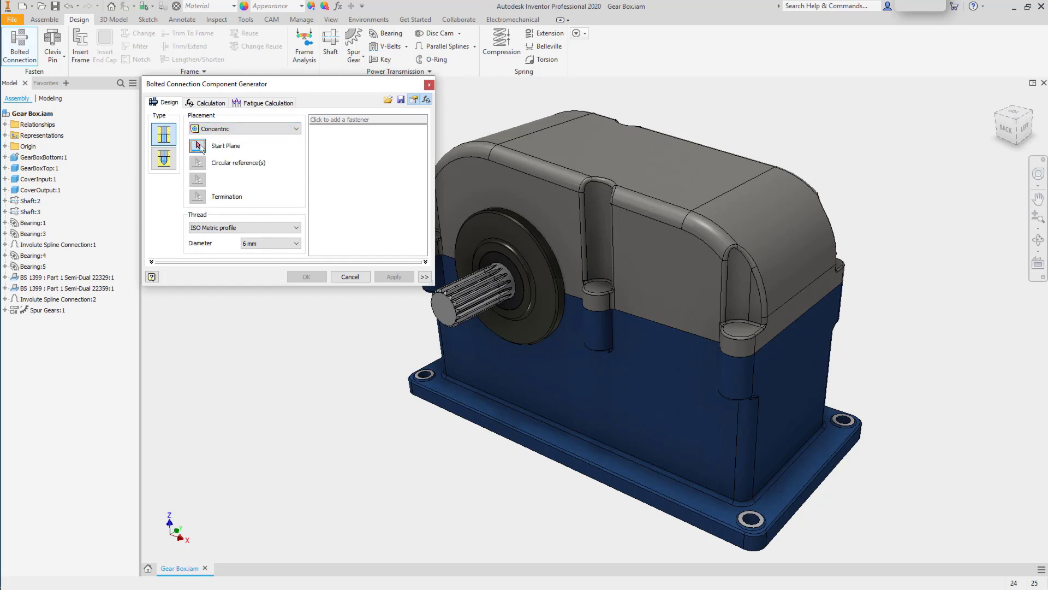
{"action": "left_click", "coordinate": [166, 160]}
{"action": "left_click", "coordinate": [198, 147]}
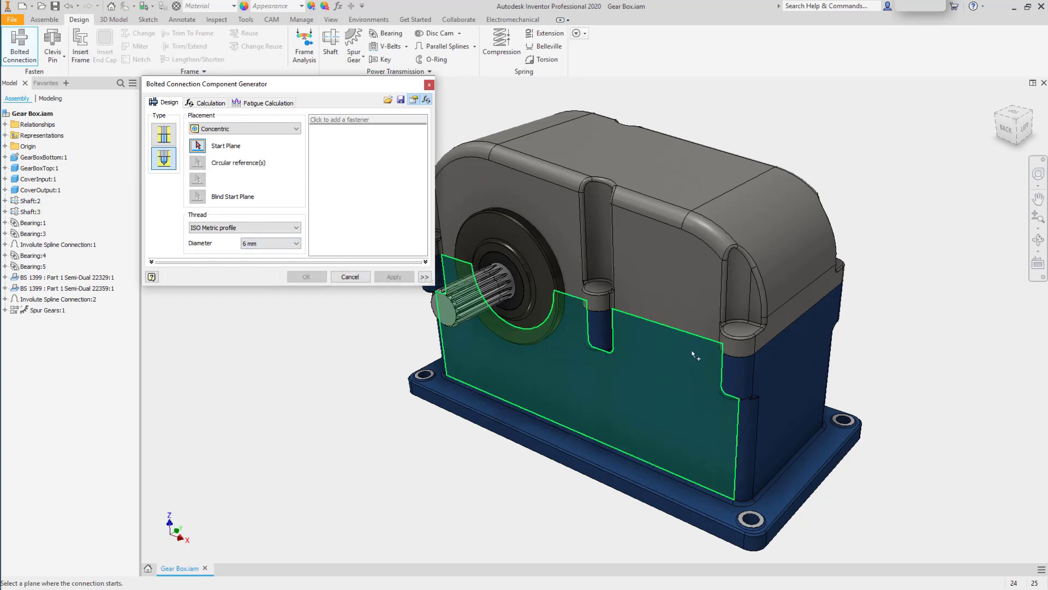
Define the corner boss's top face as start plane, its rounded edge as circular reference, and the housing parting face as blind start plane.
{"action": "left_click", "coordinate": [740, 331]}
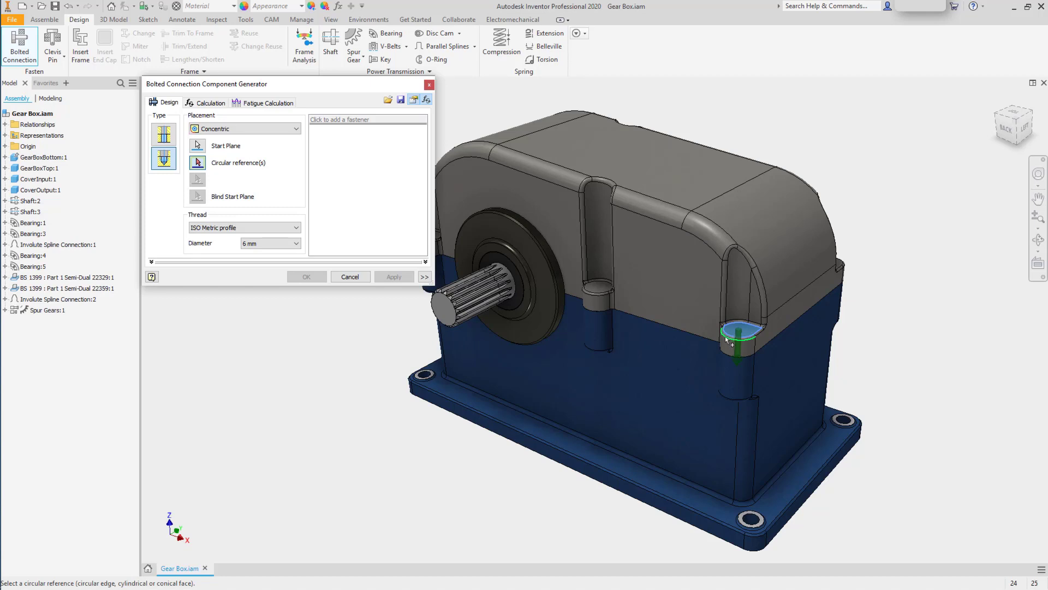
{"action": "left_click", "coordinate": [725, 336]}
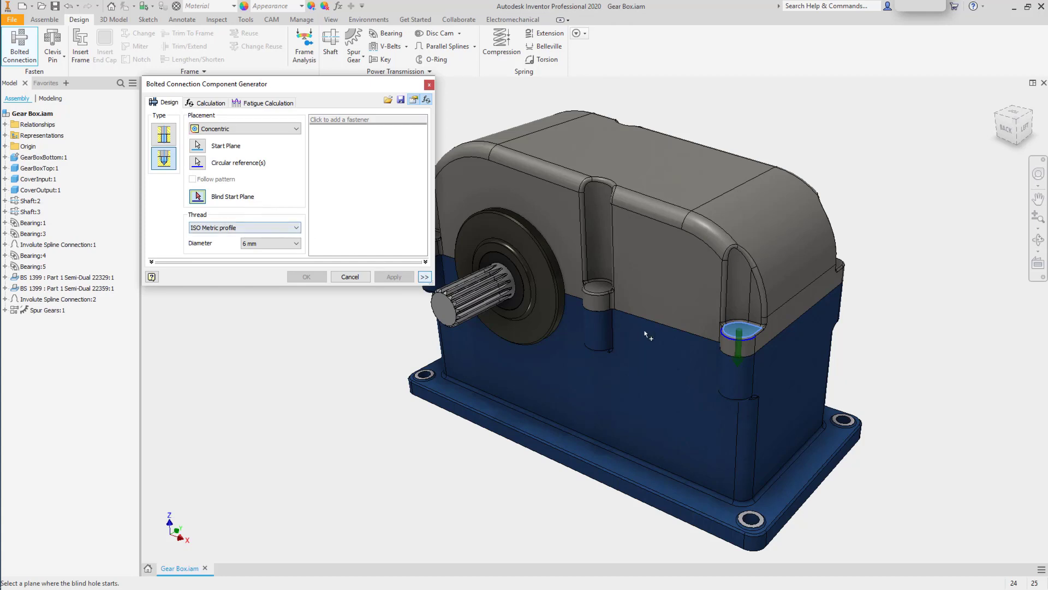
{"action": "left_click", "coordinate": [734, 350]}
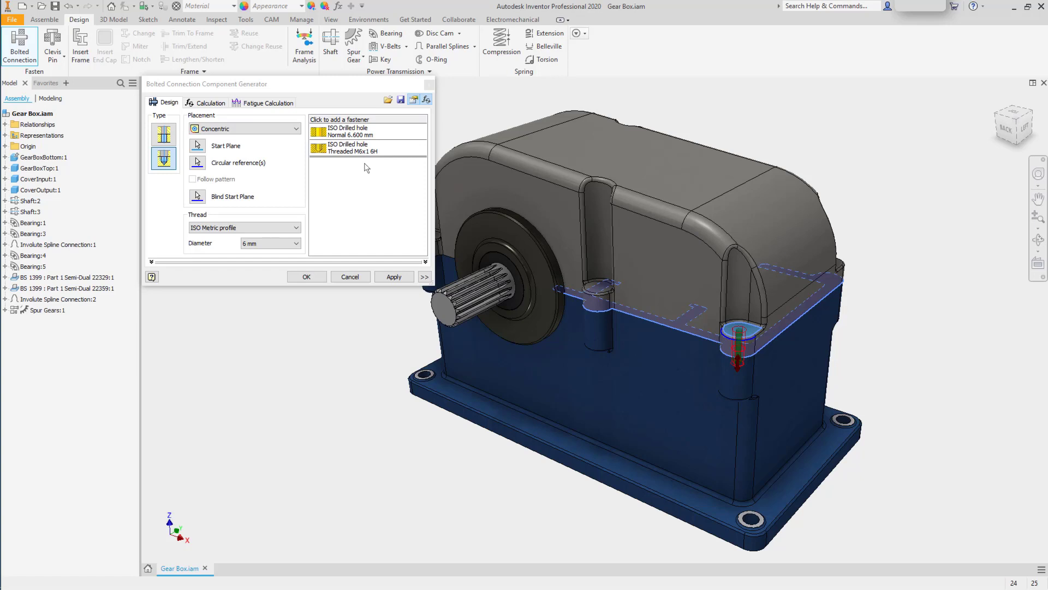
Run the strength calculation for the connection as a bolt diameter design.
{"action": "left_click", "coordinate": [216, 105]}
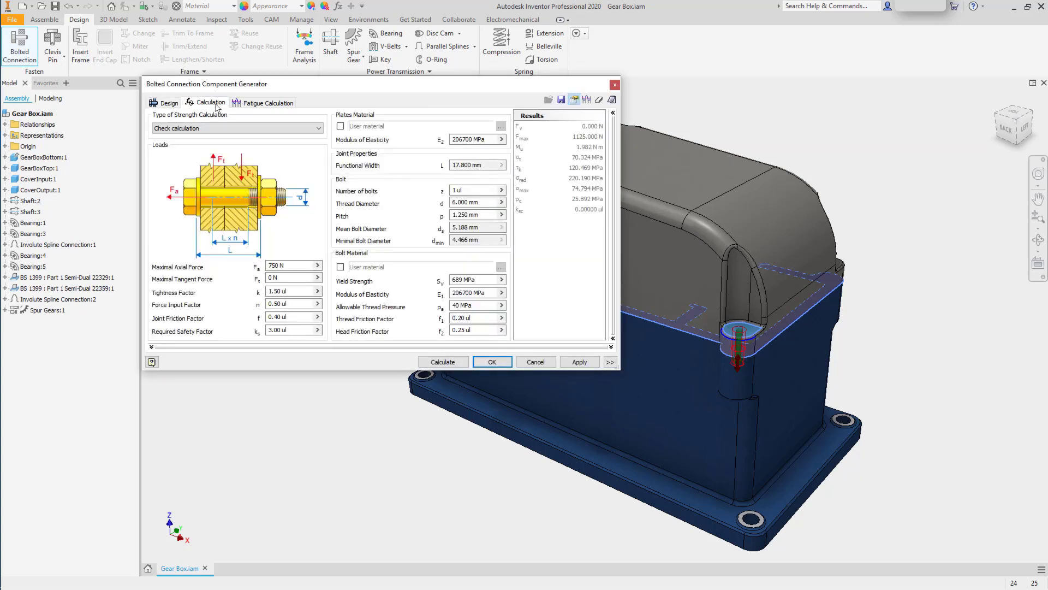
{"action": "left_click", "coordinate": [243, 130]}
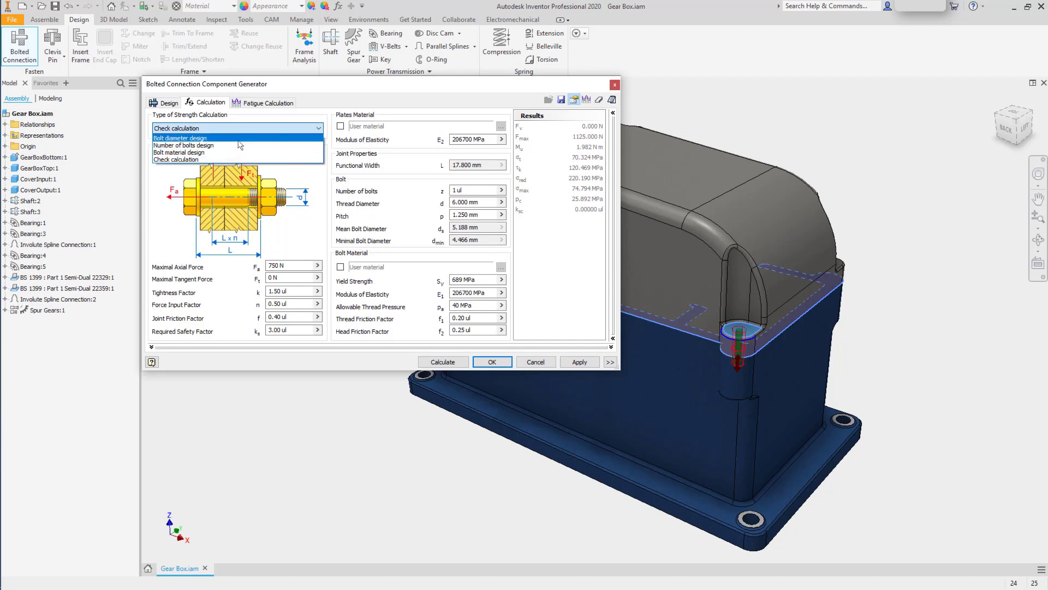
{"action": "left_click", "coordinate": [240, 159]}
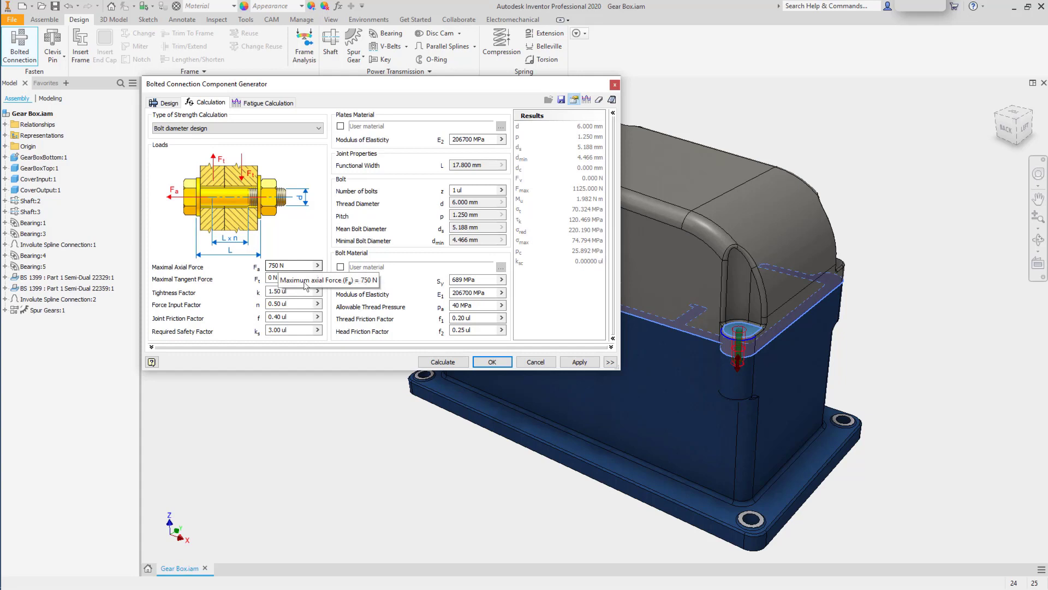
{"action": "left_click", "coordinate": [434, 363]}
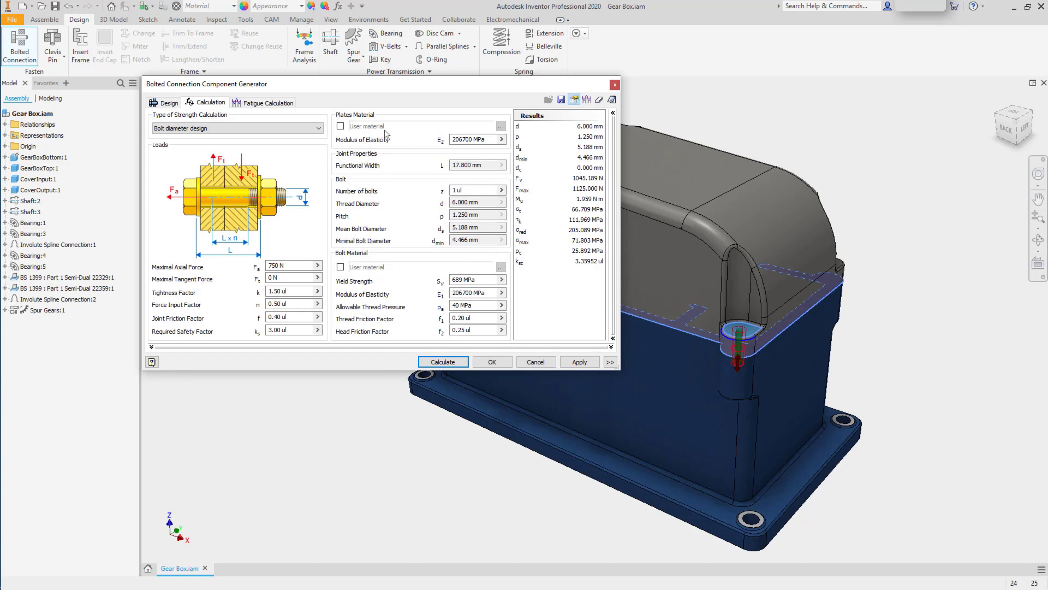
{"action": "left_click", "coordinate": [169, 103]}
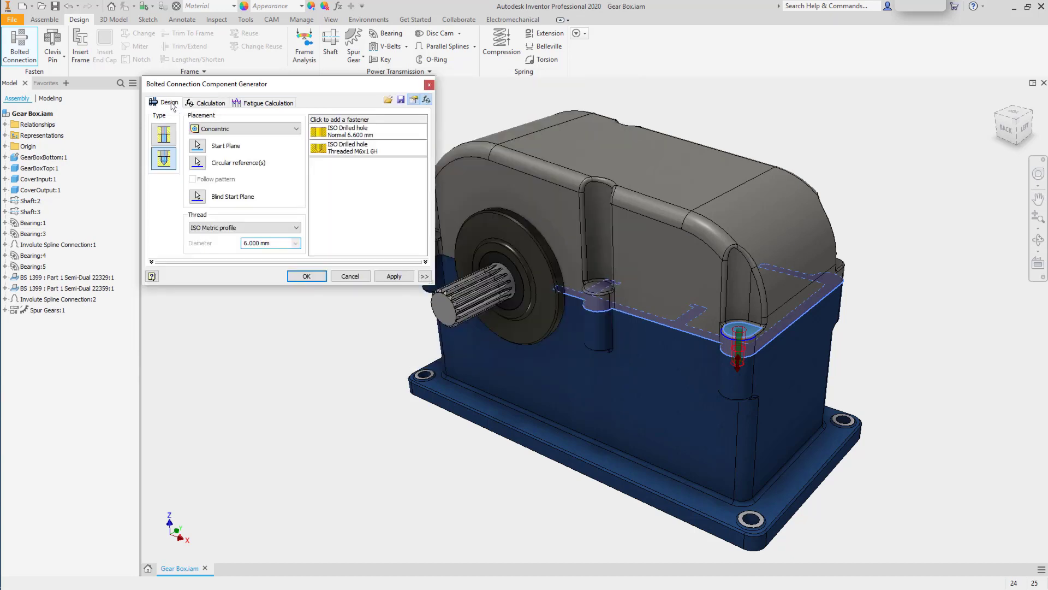
Add an ISO 4762 bolt from the Socket Head Bolts category to the connection.
{"action": "left_click", "coordinate": [344, 120]}
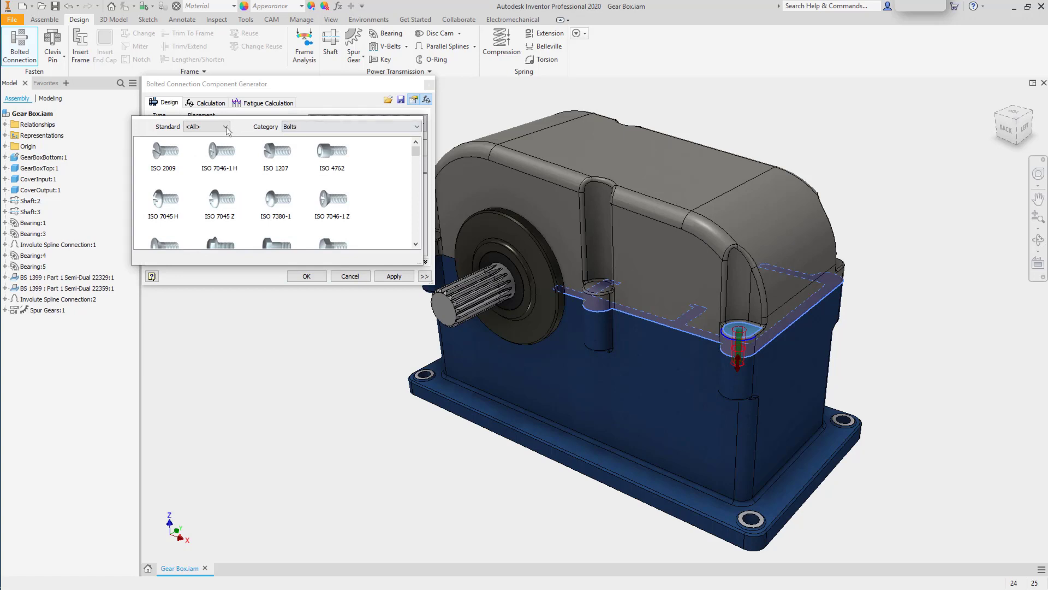
{"action": "left_click", "coordinate": [347, 129]}
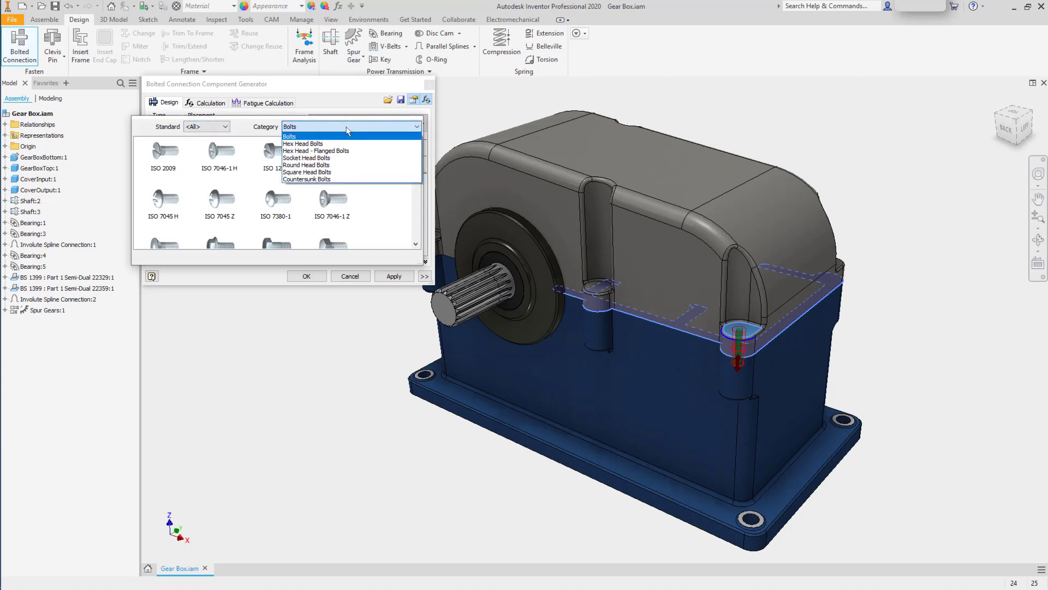
{"action": "left_click", "coordinate": [334, 158]}
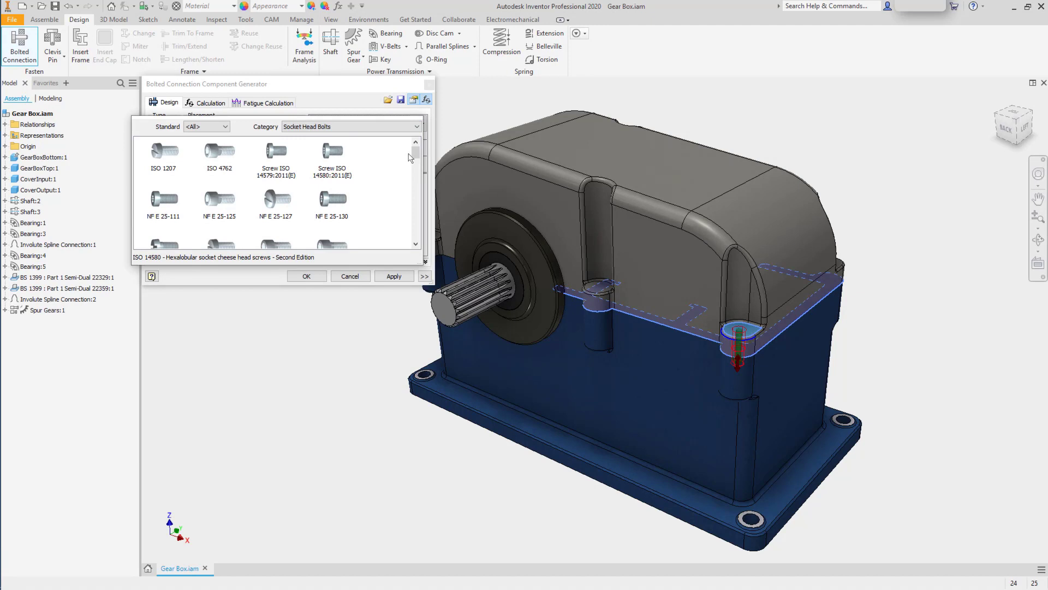
{"action": "mouse_move", "coordinate": [415, 156]}
{"action": "left_mouse_down"}
{"action": "mouse_move", "coordinate": [414, 165]}
{"action": "mouse_move", "coordinate": [418, 150]}
{"action": "left_mouse_up"}
{"action": "left_click", "coordinate": [212, 155]}
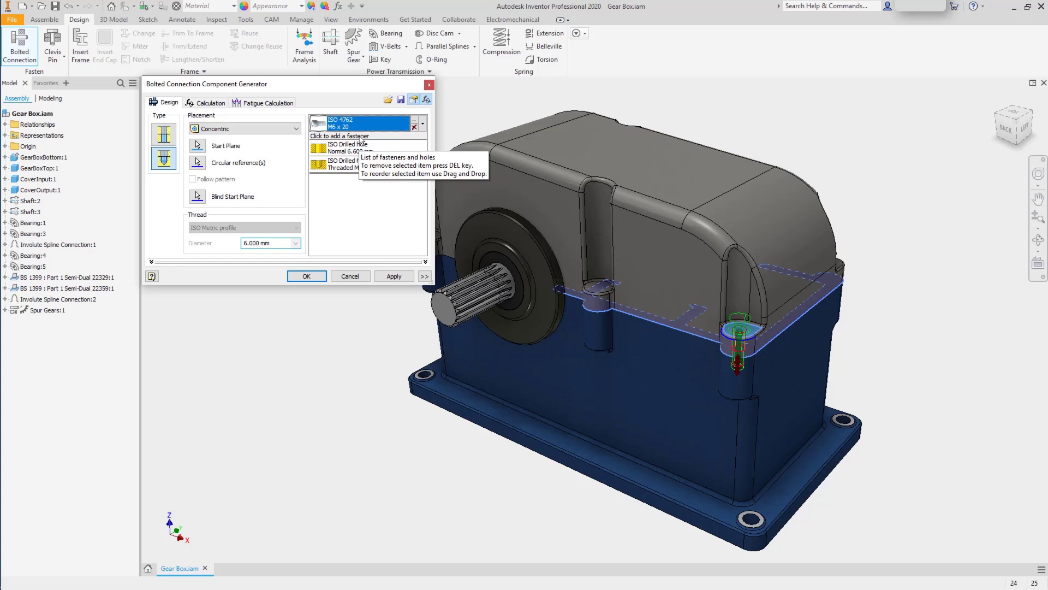
Add an ISO 7092 plain washer beneath the bolt head.
{"action": "left_click", "coordinate": [362, 136]}
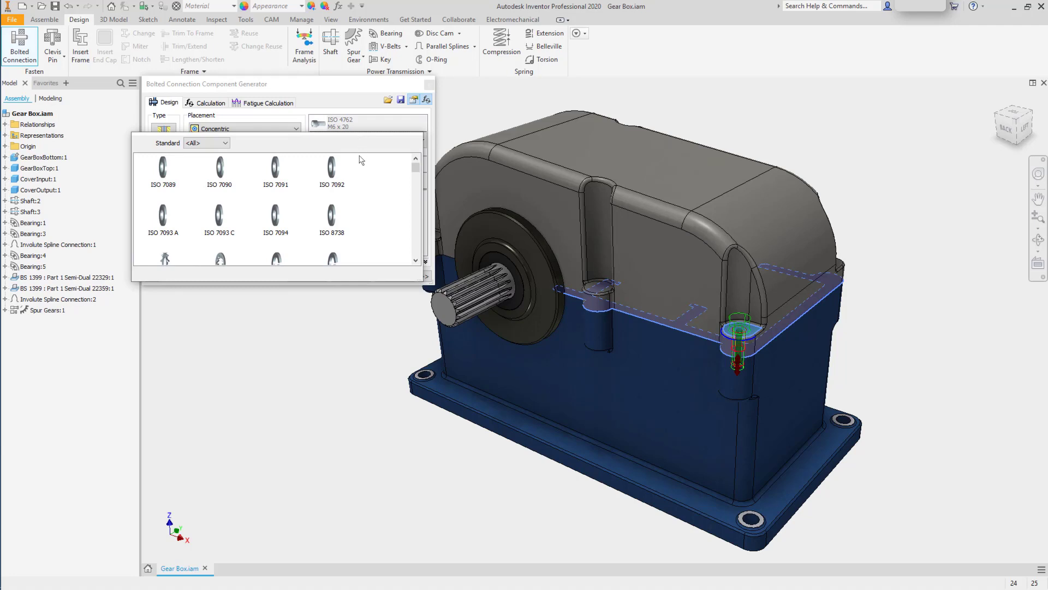
{"action": "left_click", "coordinate": [334, 167]}
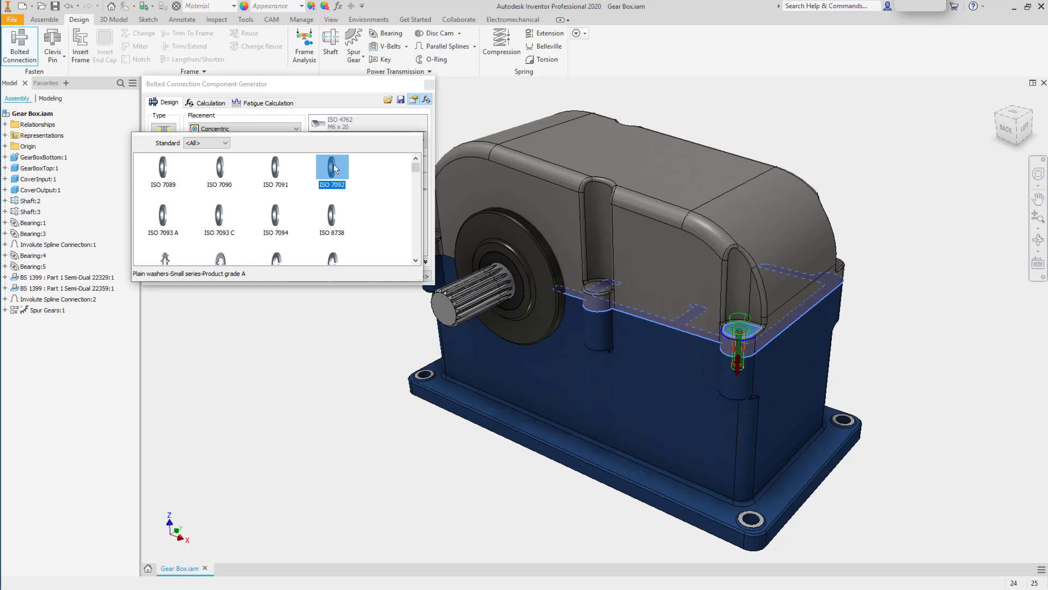
{"action": "left_click", "coordinate": [334, 165]}
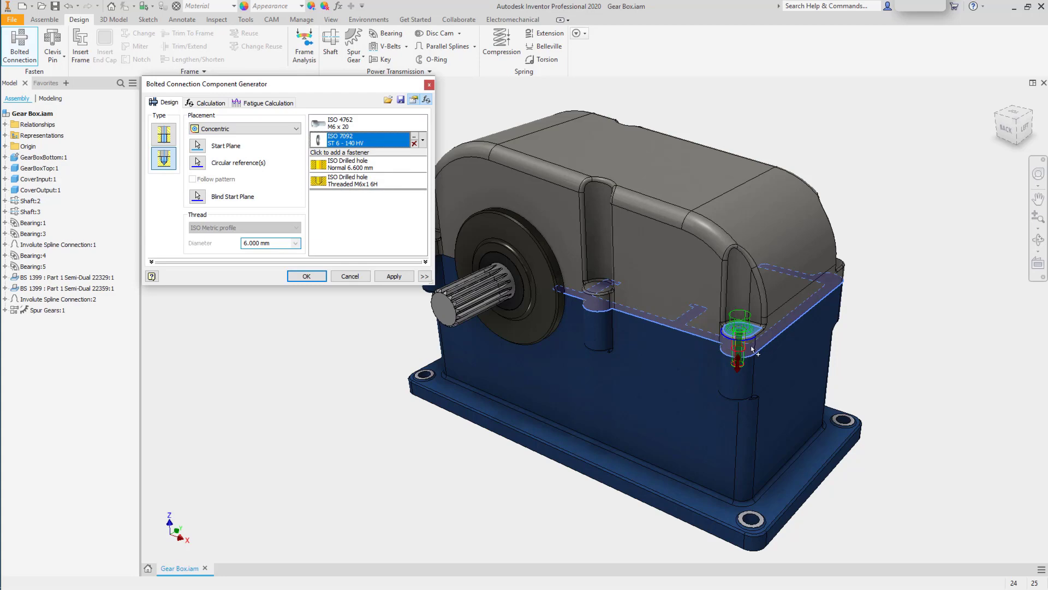
Extend the threaded blind hole below the bolt's end and set its depth value to 10 mm.
{"action": "scroll", "coordinate": [752, 349], "scroll_direction": "up", "scroll_amount": 10}
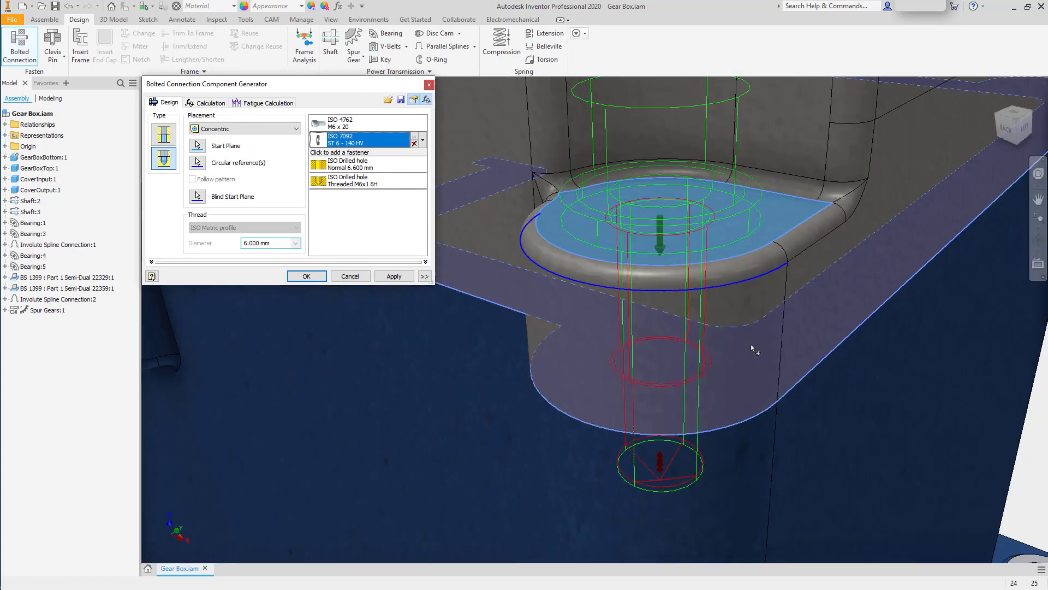
{"action": "scroll", "coordinate": [751, 344], "scroll_direction": "down", "scroll_amount": 8}
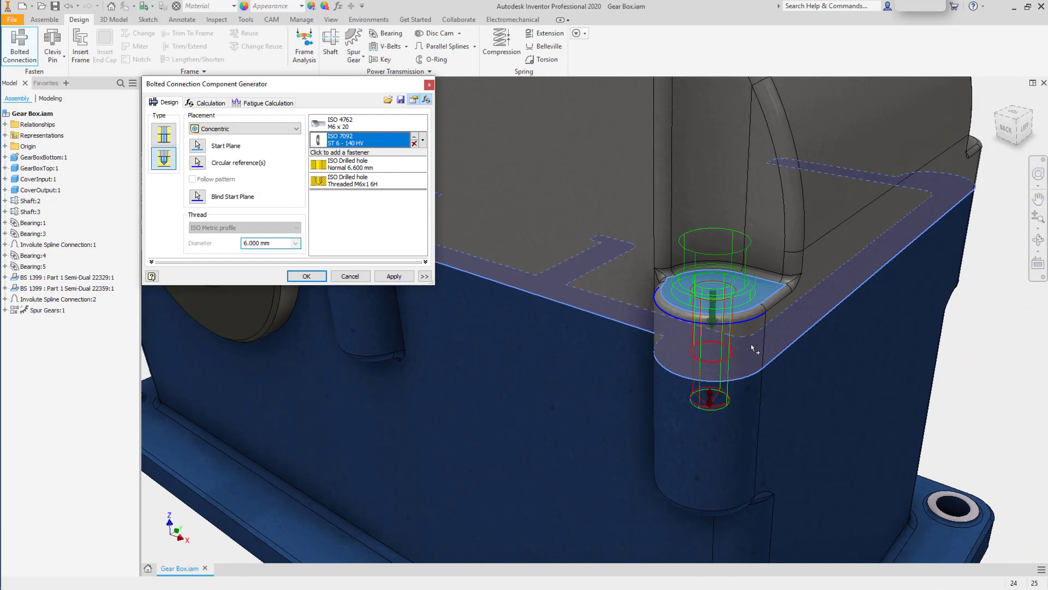
{"action": "middle_click_drag", "start_coordinate": [752, 345], "coordinate": [753, 337], "text": "shift"}
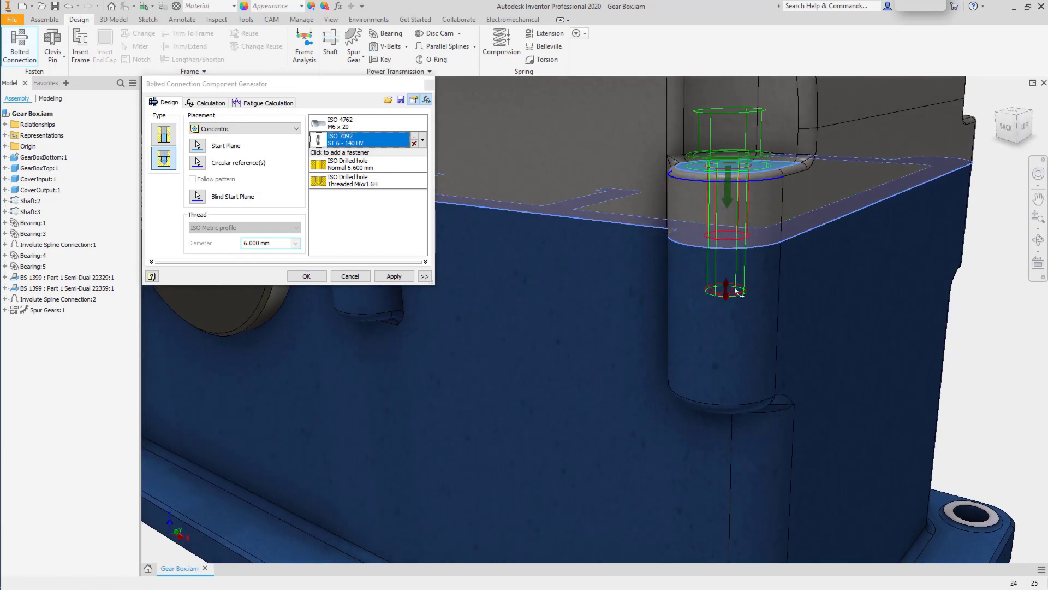
{"action": "mouse_move", "coordinate": [730, 287]}
{"action": "left_mouse_down"}
{"action": "mouse_move", "coordinate": [729, 341]}
{"action": "mouse_move", "coordinate": [731, 295]}
{"action": "mouse_move", "coordinate": [727, 312]}
{"action": "mouse_move", "coordinate": [726, 303]}
{"action": "left_mouse_up"}
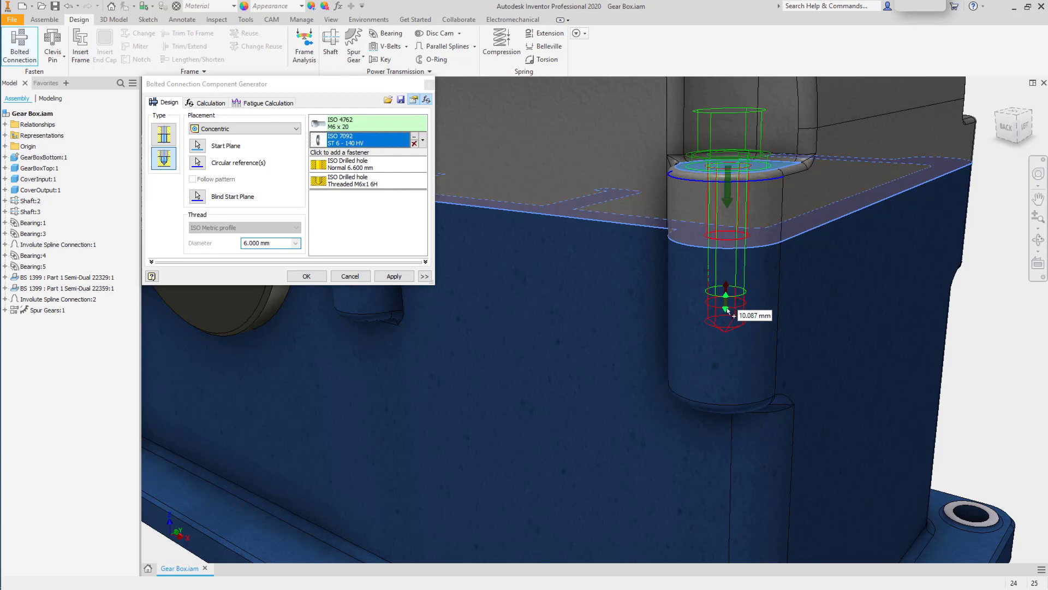
{"action": "left_click", "coordinate": [727, 307]}
{"action": "type", "text": "10"}
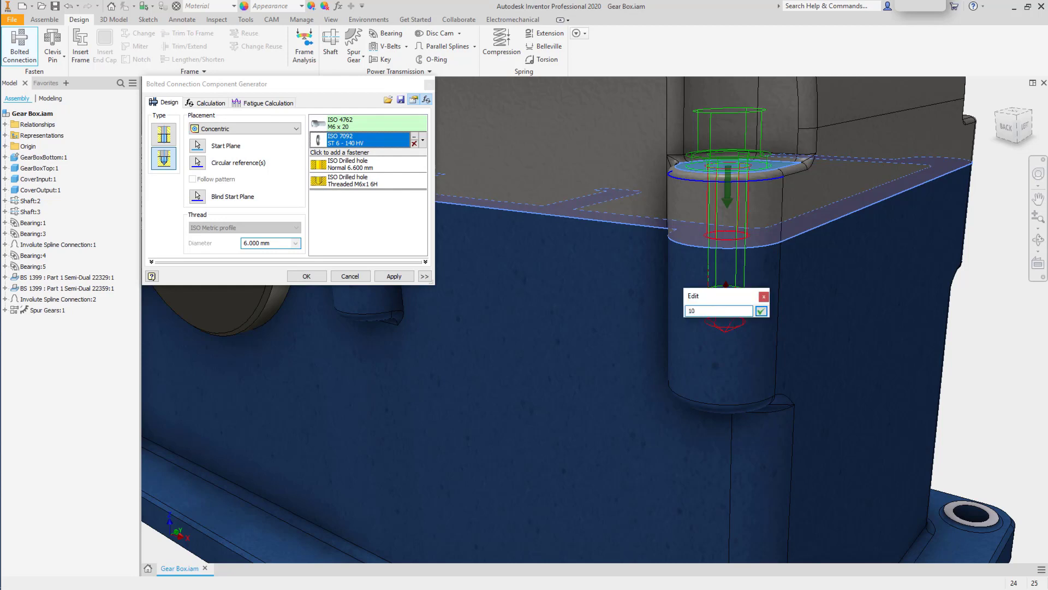
{"action": "left_click", "coordinate": [761, 311]}
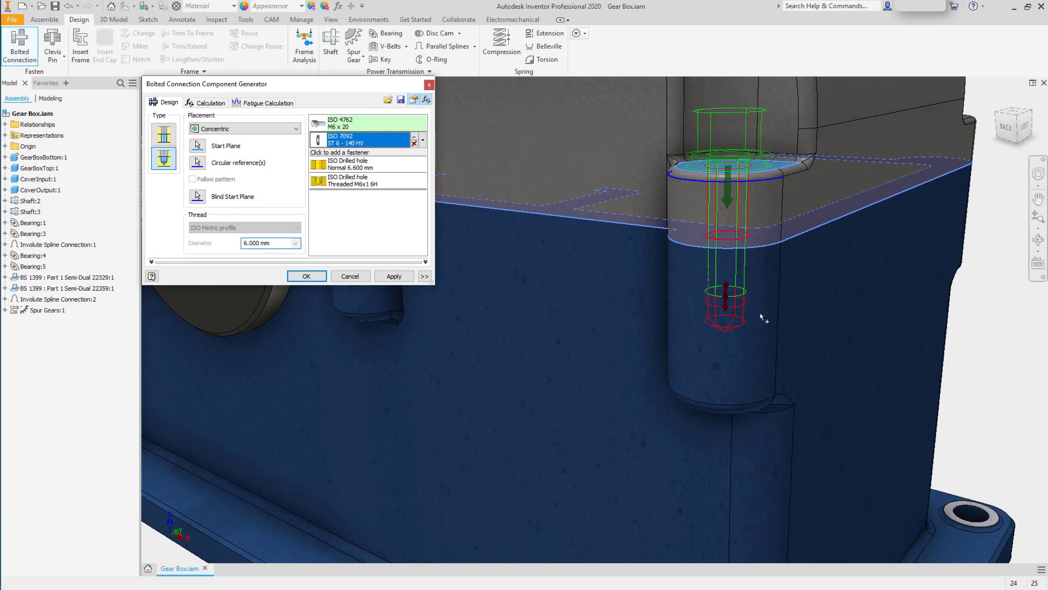
Add the middle and far corner bosses on the same long side as circular references for the bolted connection.
{"action": "scroll", "coordinate": [764, 317], "scroll_direction": "down", "scroll_amount": 5}
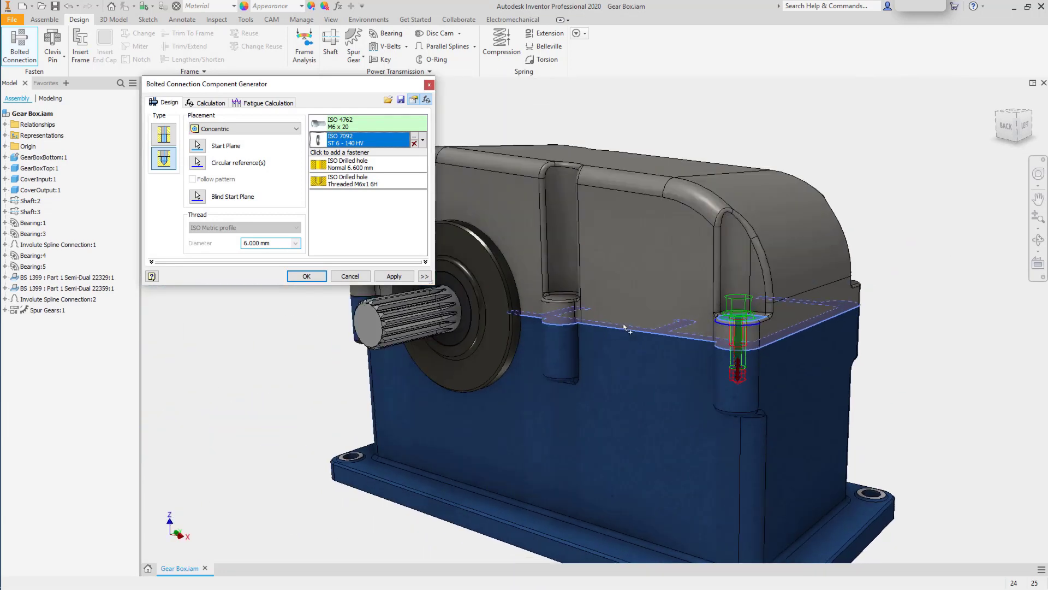
{"action": "scroll", "coordinate": [623, 323], "scroll_direction": "down", "scroll_amount": 2}
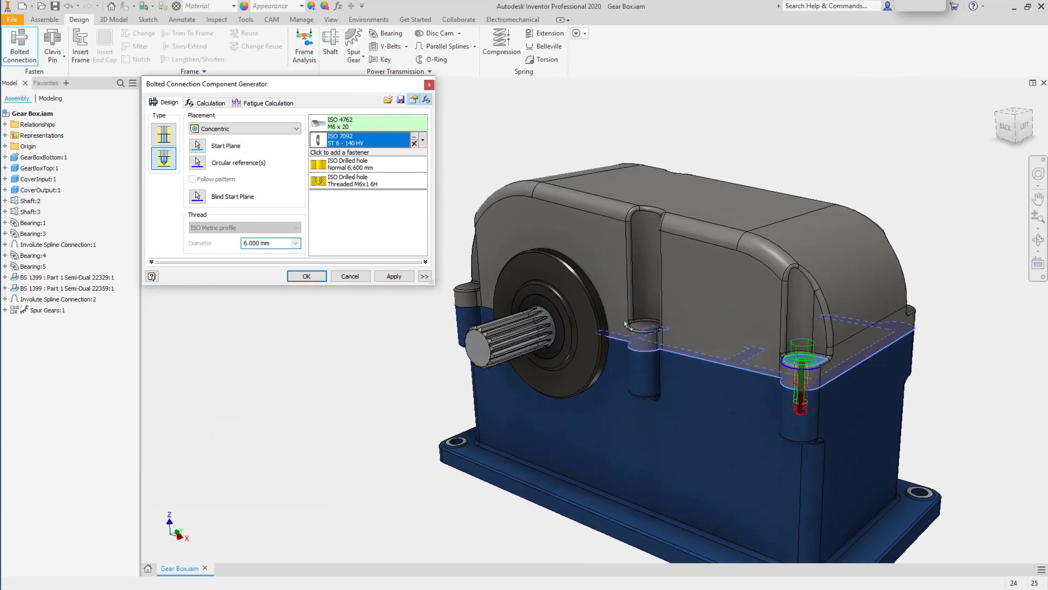
{"action": "scroll", "coordinate": [625, 324], "scroll_direction": "up", "scroll_amount": 3}
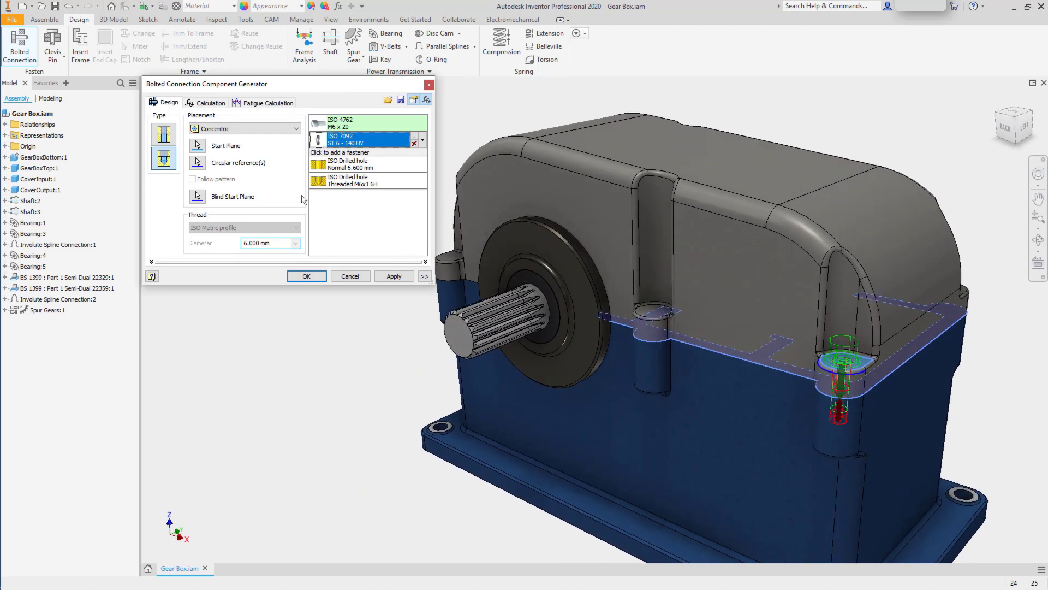
{"action": "left_click", "coordinate": [198, 164]}
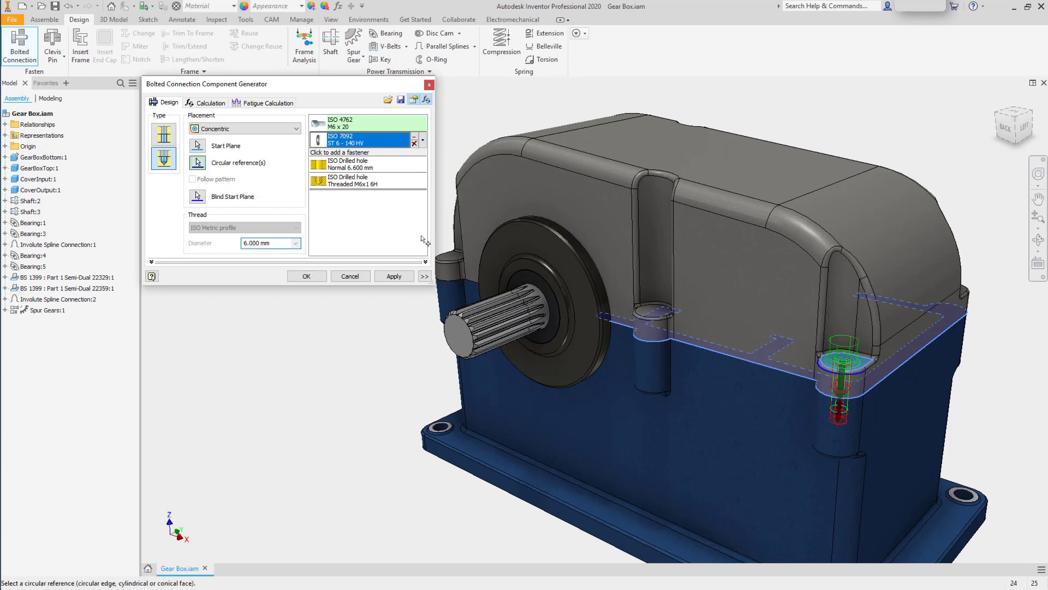
{"action": "left_click", "coordinate": [646, 325]}
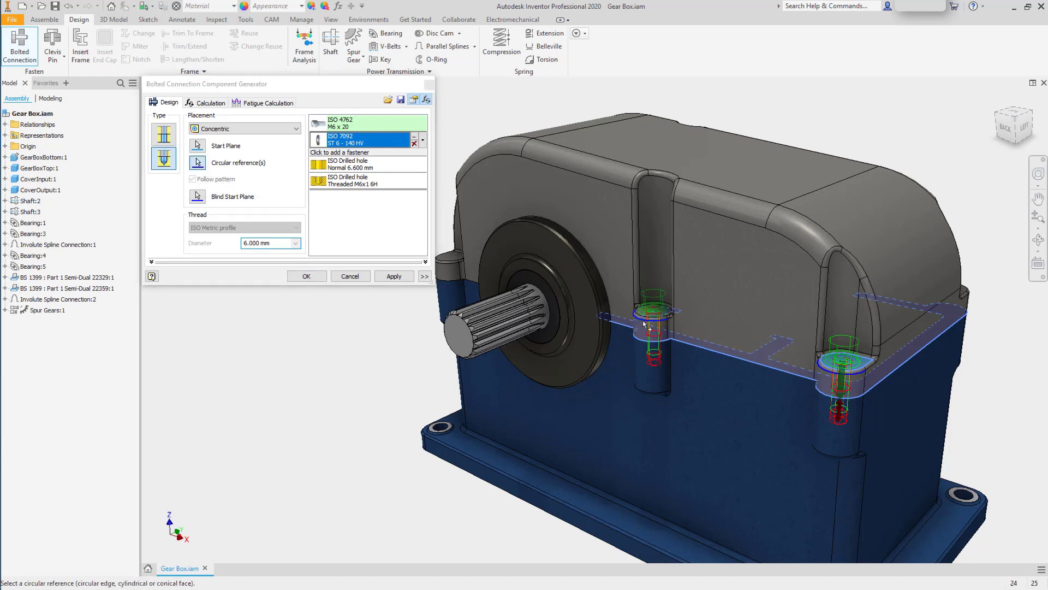
{"action": "left_click", "coordinate": [451, 266]}
Add the three bosses on the opposite long side of the gearbox as further circular references.
{"action": "key", "text": "F5"}
{"action": "key", "text": "F6"}
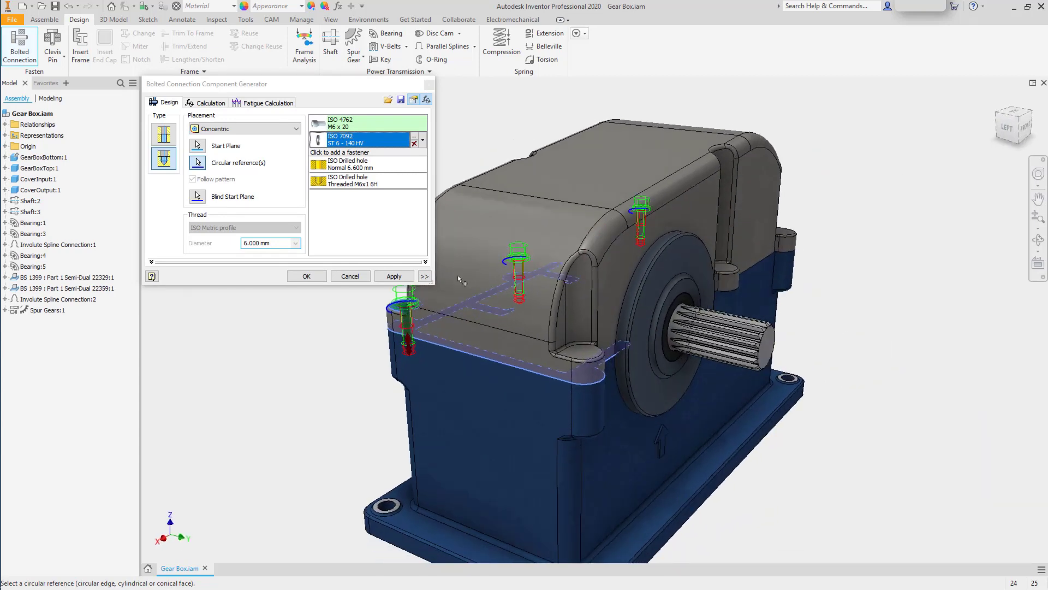
{"action": "left_click", "coordinate": [544, 389]}
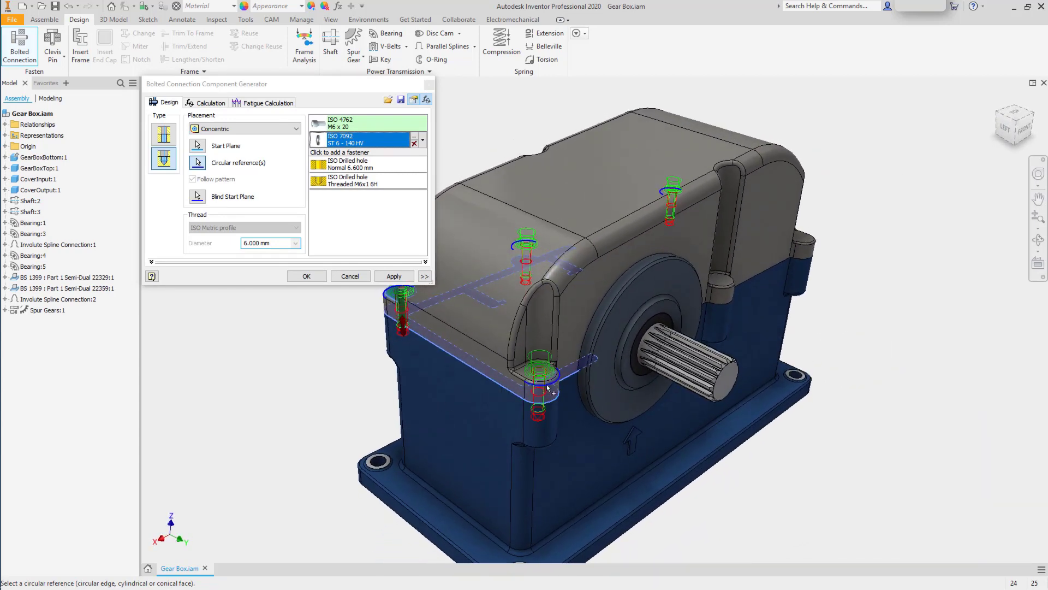
{"action": "left_click", "coordinate": [710, 303]}
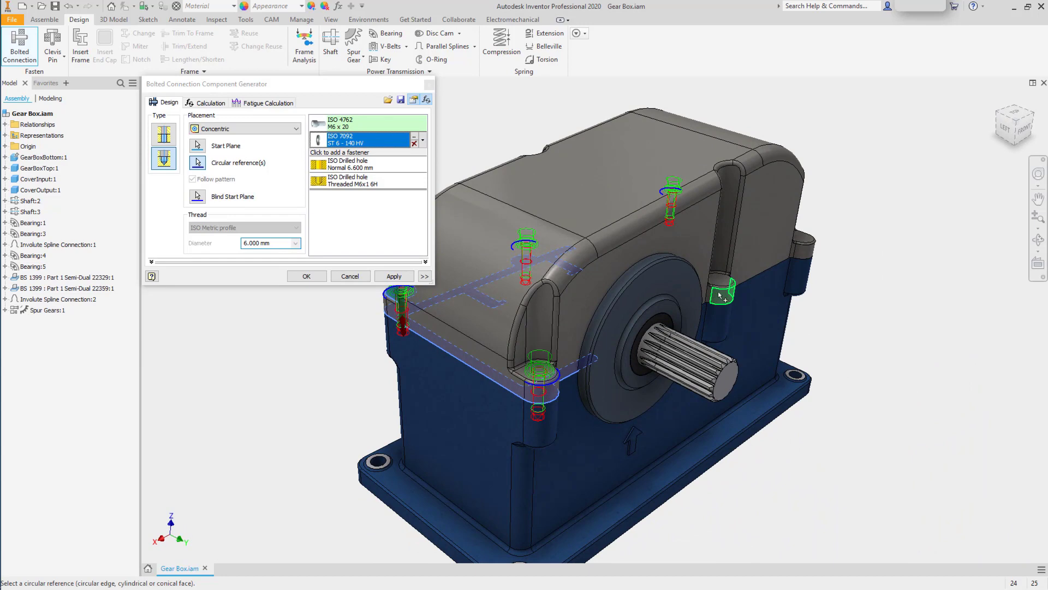
{"action": "left_click", "coordinate": [813, 243]}
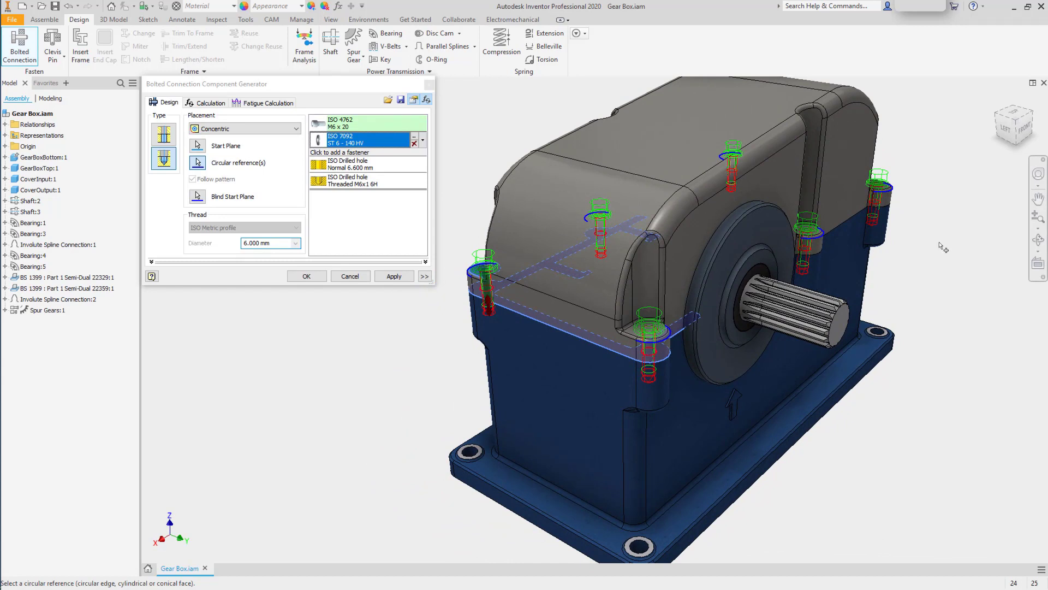
Generate the bolted connection at all six housing bosses, accepting the proposed subassembly file name.
{"action": "left_click", "coordinate": [306, 277]}
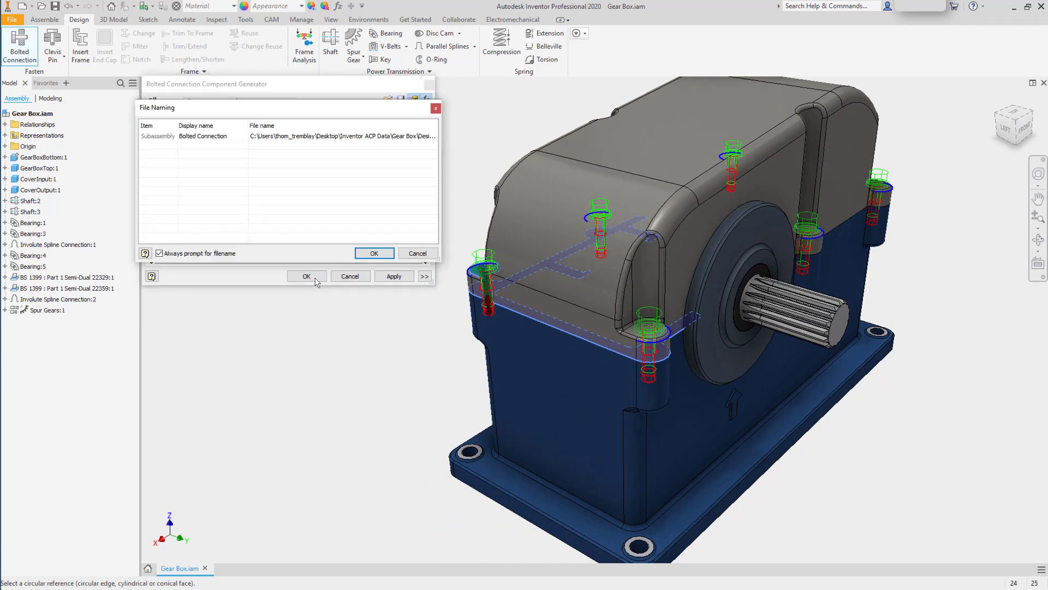
{"action": "left_click", "coordinate": [373, 253]}
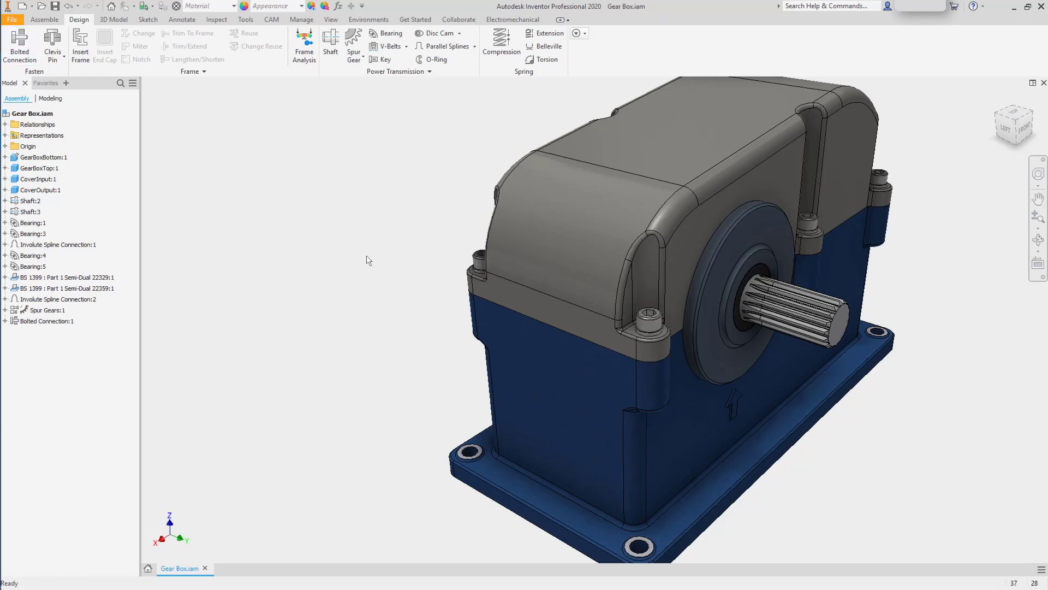
{"action": "scroll", "coordinate": [367, 260], "scroll_direction": "up", "scroll_amount": 5}
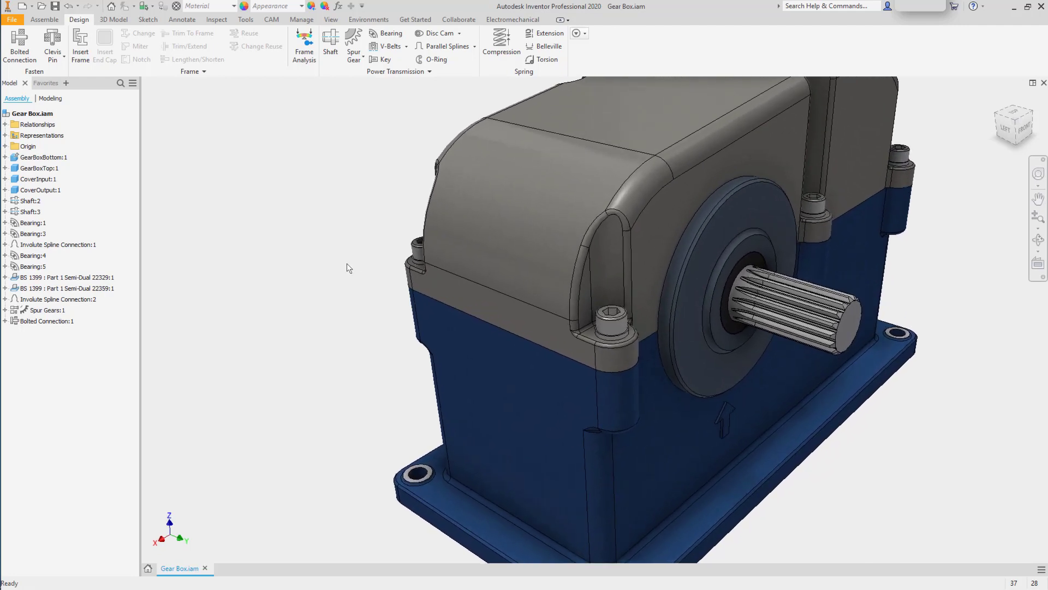
{"action": "scroll", "coordinate": [290, 297], "scroll_direction": "up", "scroll_amount": 2}
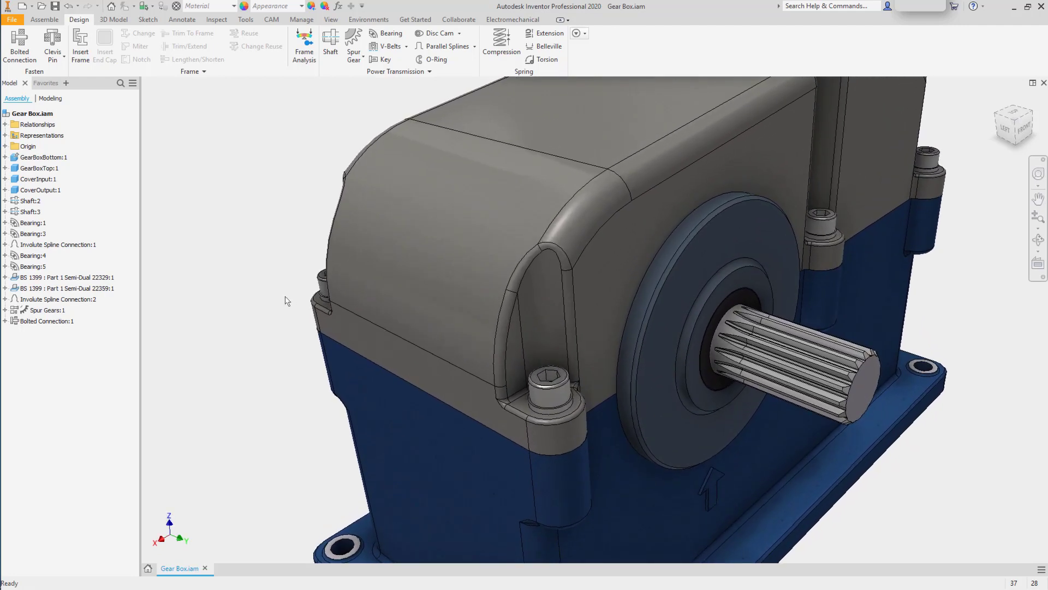
{"action": "scroll", "coordinate": [287, 300], "scroll_direction": "down", "scroll_amount": 2}
{"action": "scroll", "coordinate": [286, 300], "scroll_direction": "down", "scroll_amount": 3}
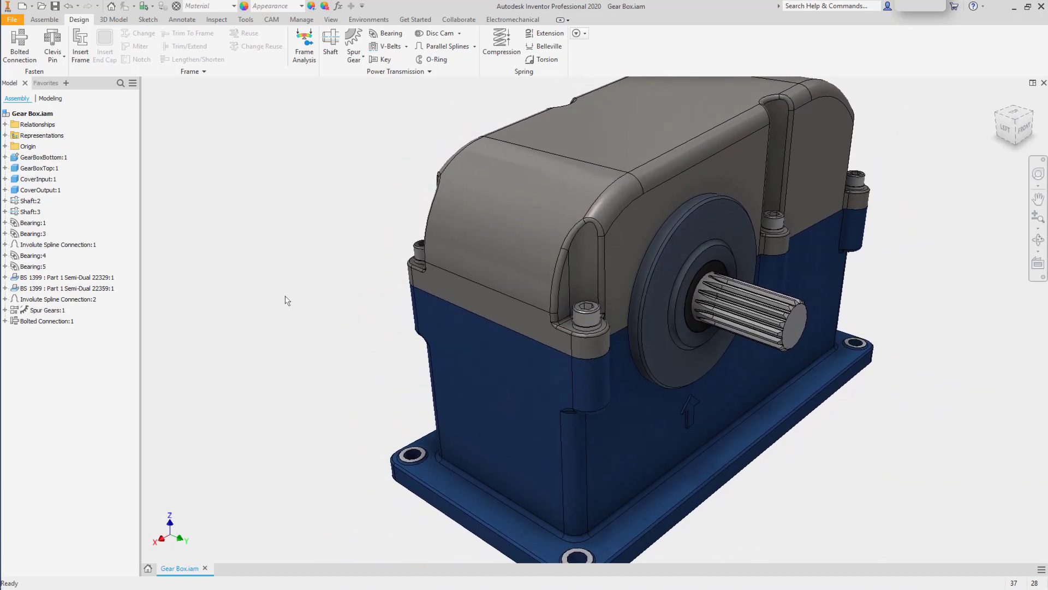
Edit the bolted connection with Design Accelerator and replace its socket head bolt with an ISO 4016 hex head bolt.
{"action": "right_click", "coordinate": [418, 251]}
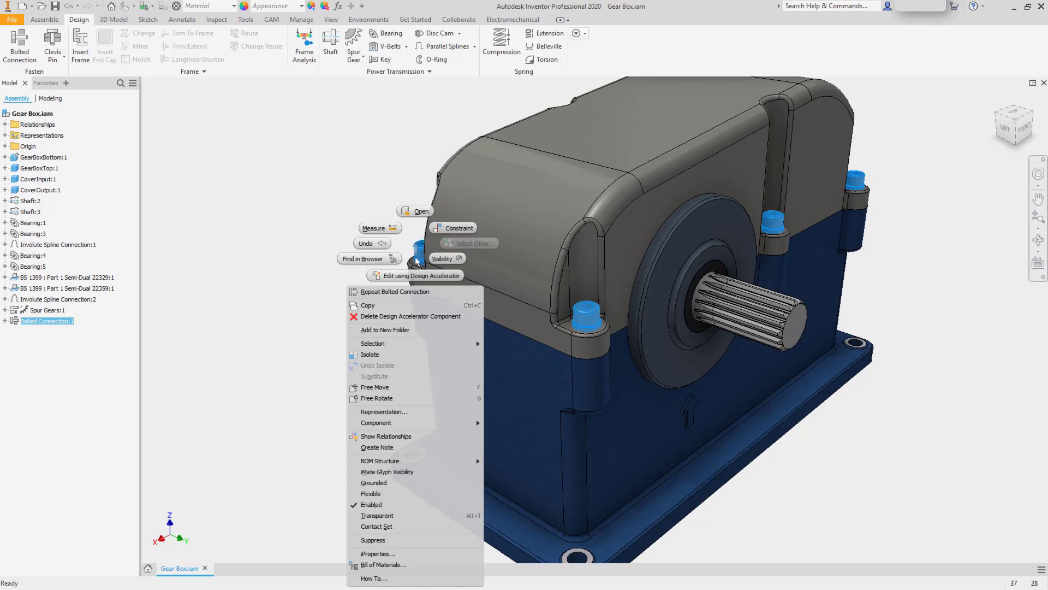
{"action": "left_click", "coordinate": [414, 274]}
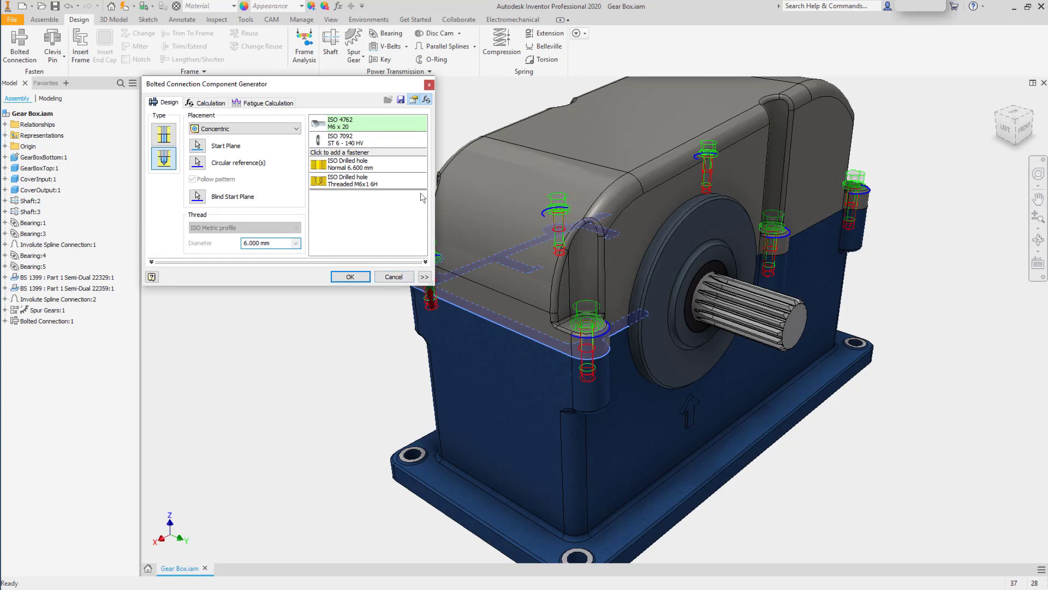
{"action": "left_click", "coordinate": [403, 126]}
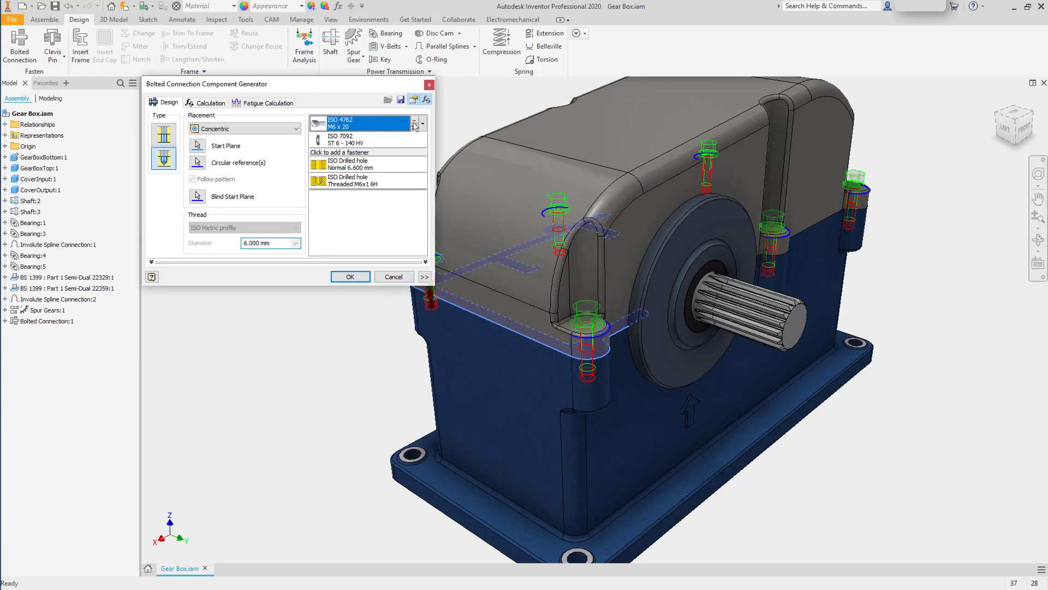
{"action": "left_click", "coordinate": [422, 123]}
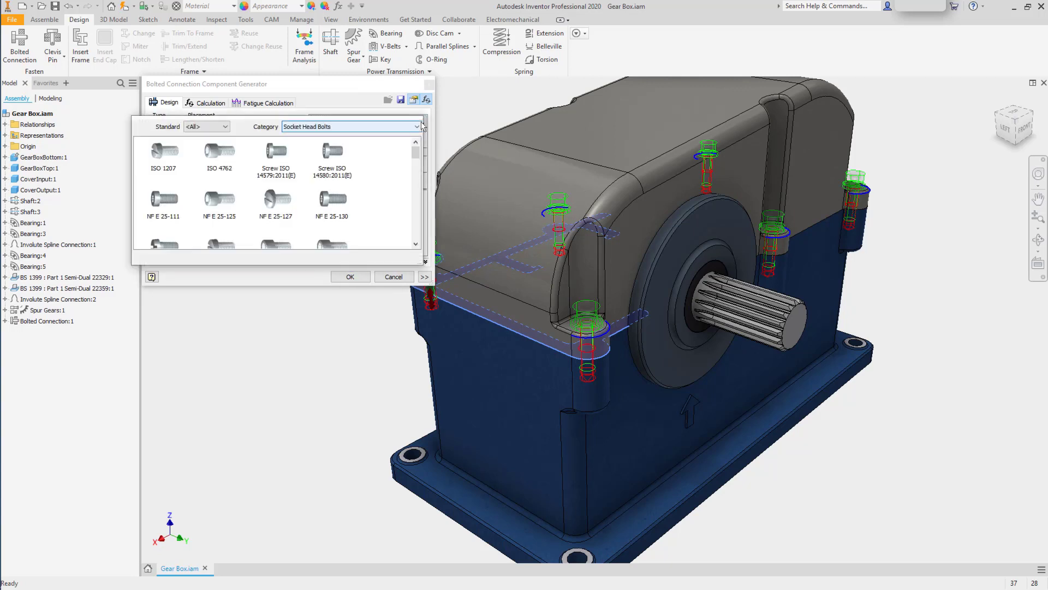
{"action": "left_click", "coordinate": [412, 127]}
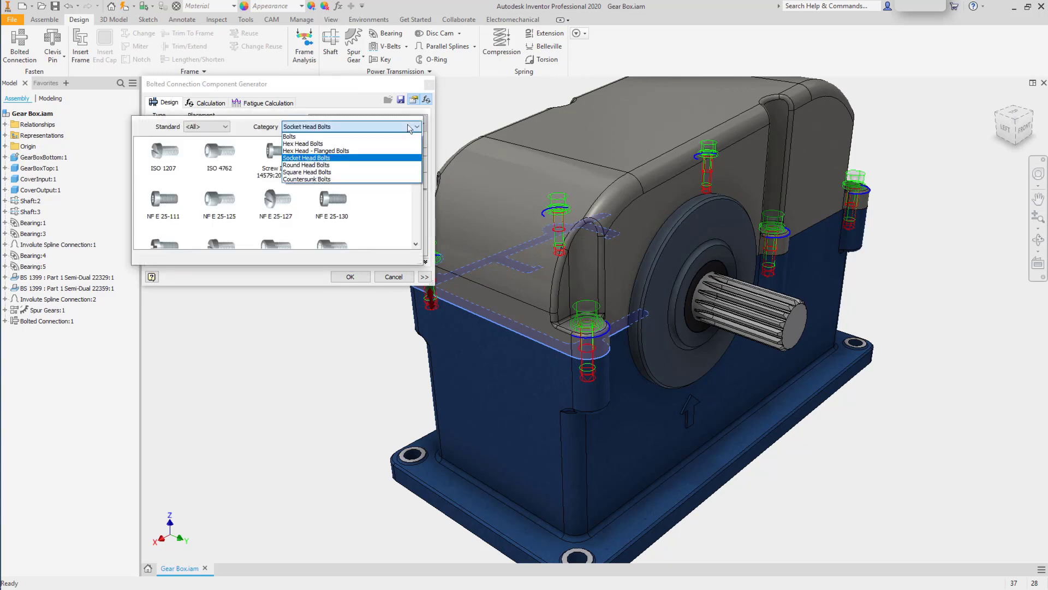
{"action": "left_click", "coordinate": [385, 143]}
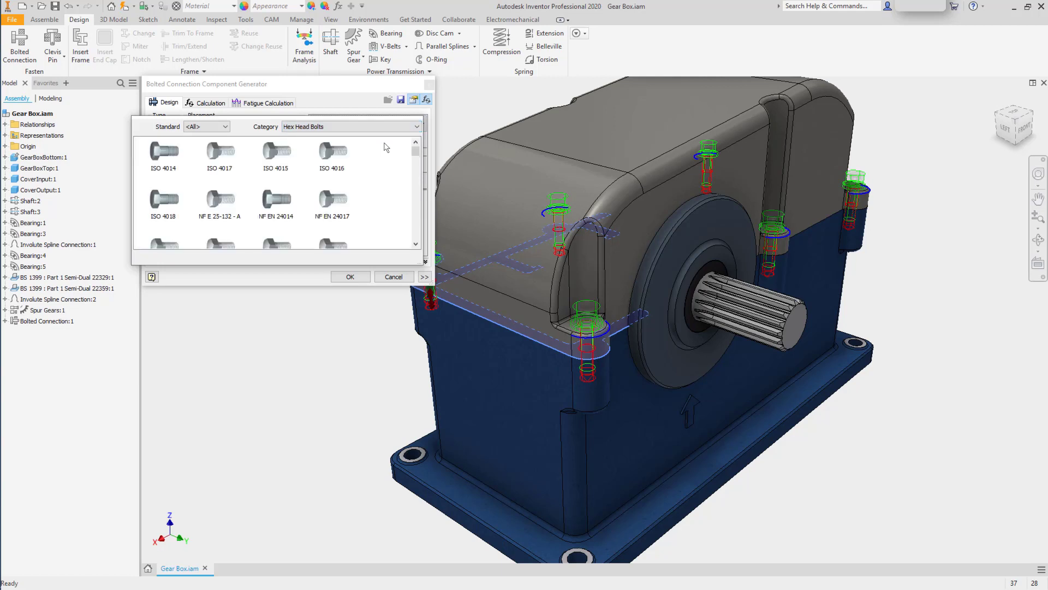
{"action": "left_click", "coordinate": [333, 153]}
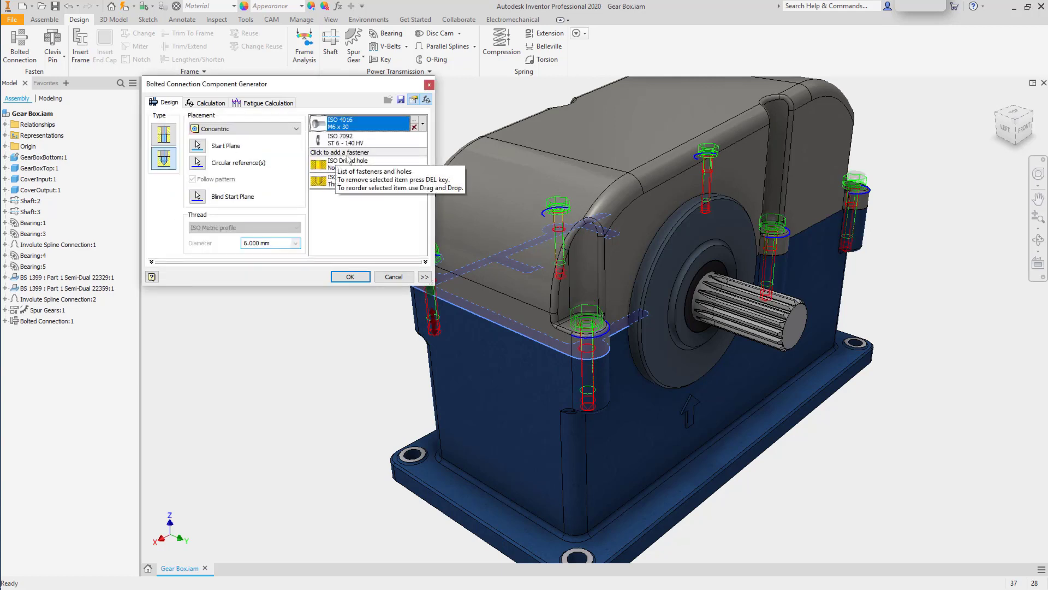
Replace the washer under the bolt head with an ISO 7089 washer.
{"action": "left_click", "coordinate": [413, 142]}
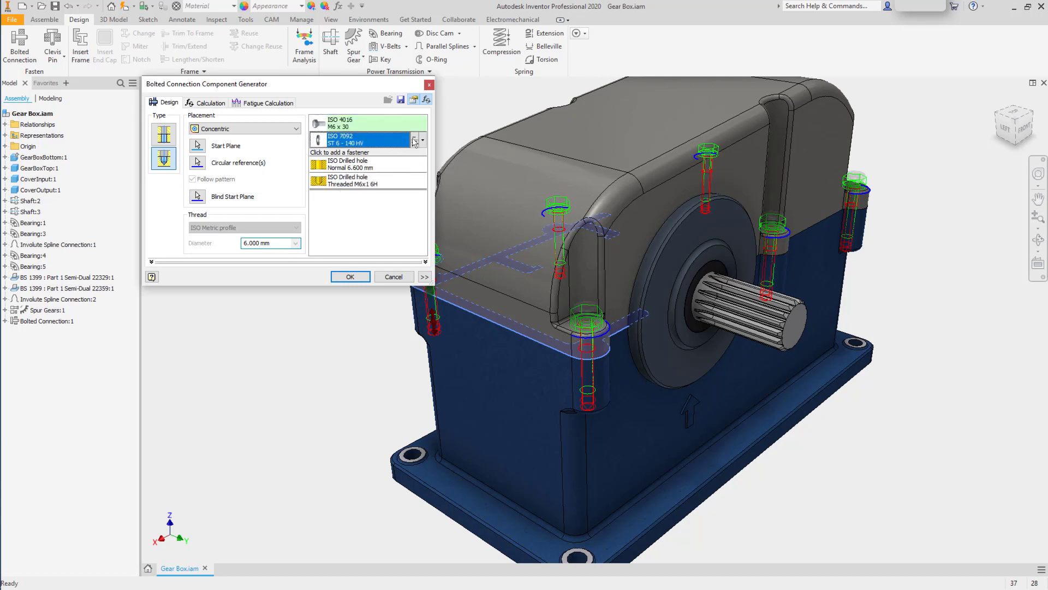
{"action": "left_click", "coordinate": [420, 140]}
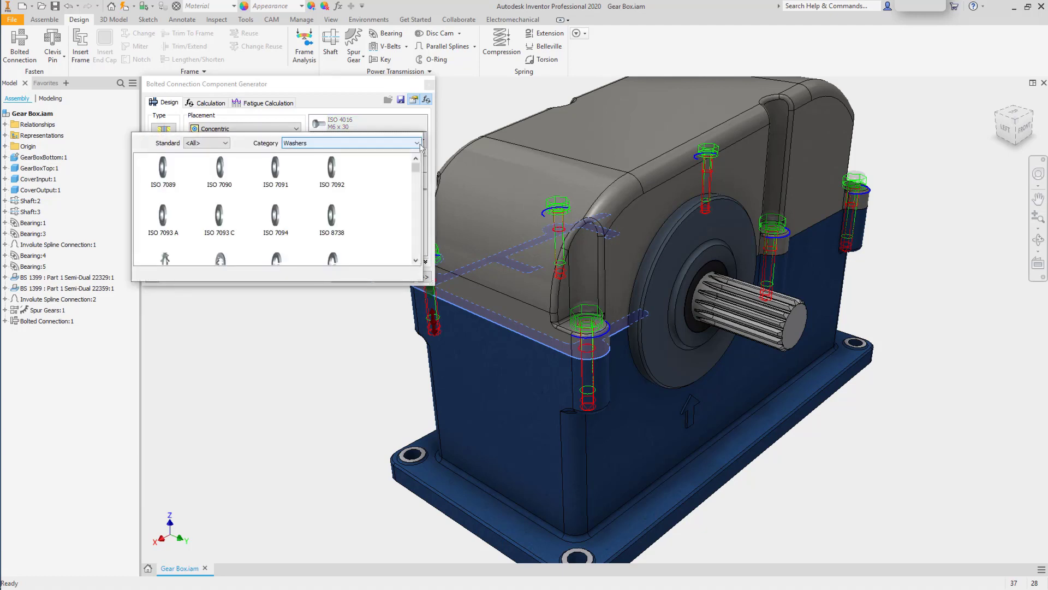
{"action": "left_click", "coordinate": [170, 173]}
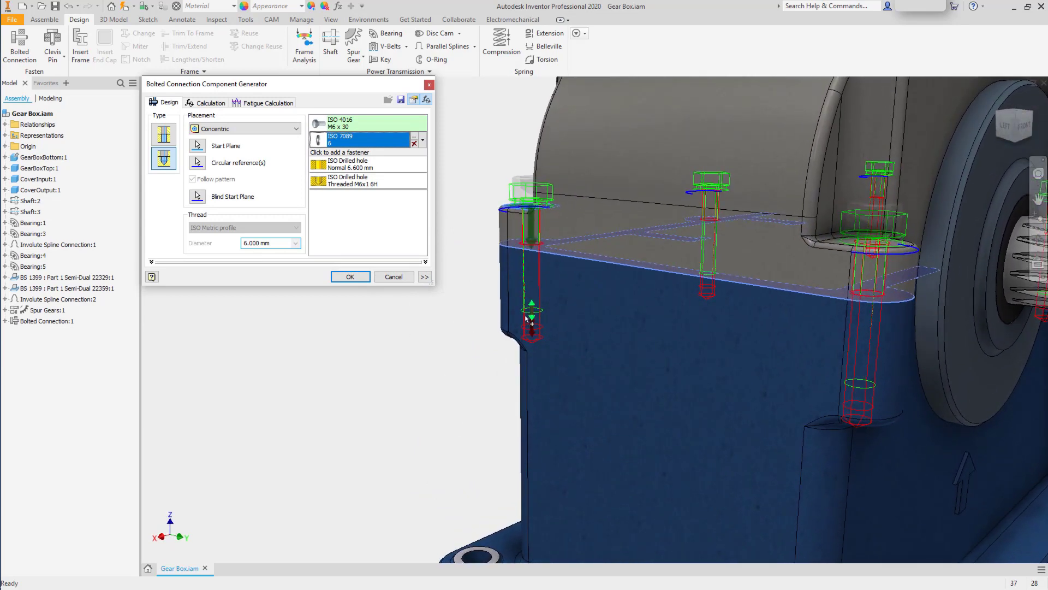
Check the threaded blind hole's depth below the bolt end and apply the edited fasteners to the bolted connection.
{"action": "left_click", "coordinate": [540, 327]}
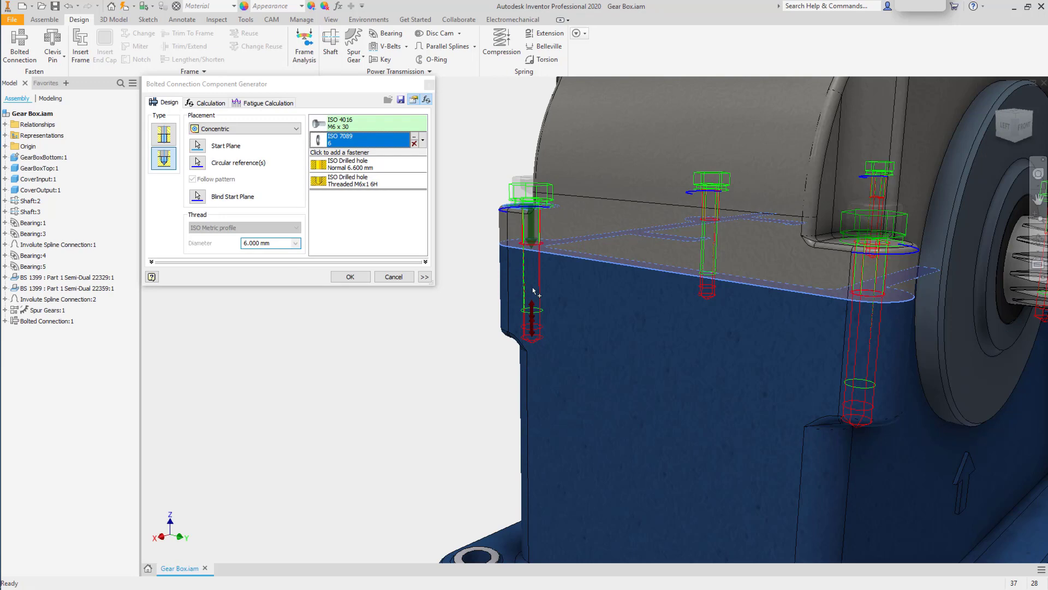
{"action": "scroll", "coordinate": [534, 291], "scroll_direction": "down", "scroll_amount": 5}
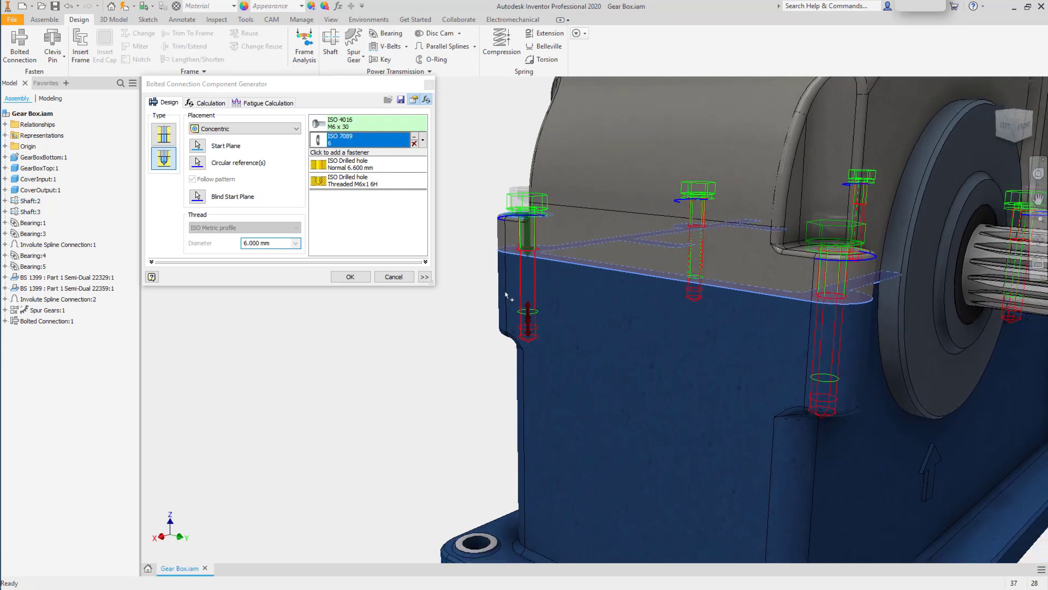
{"action": "left_click", "coordinate": [359, 279]}
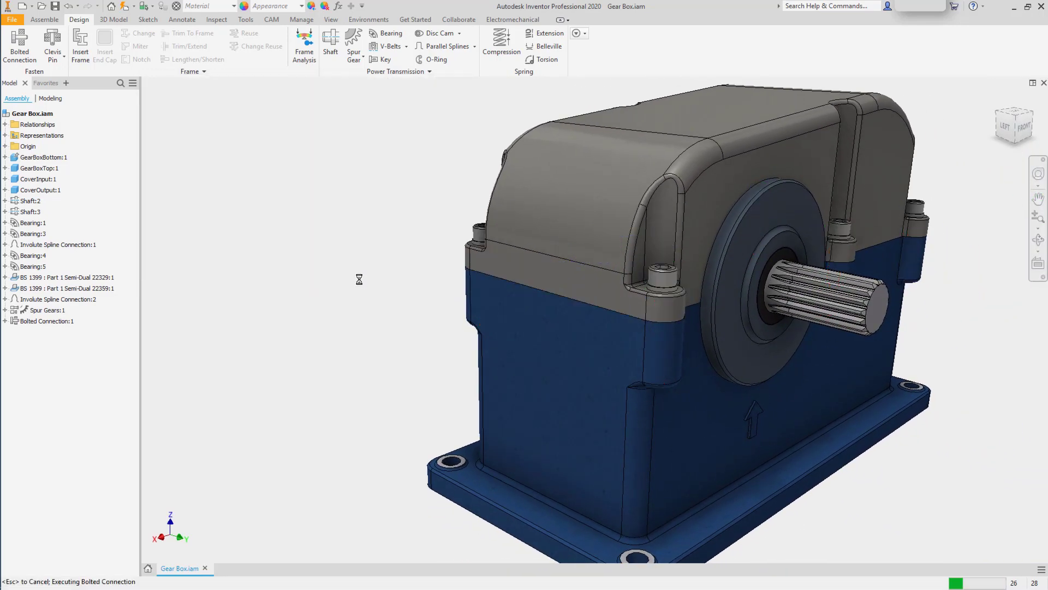